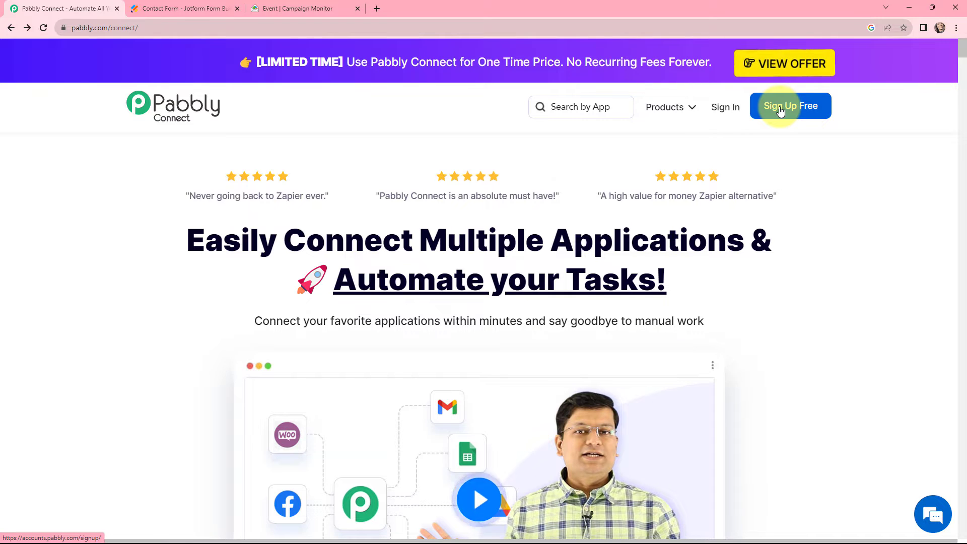
# - Sign in, access Pabbly Connect and create a workflow named "Create Campaign Monitor Subscriber from Webhook Response"
pyautogui.click(725, 111)
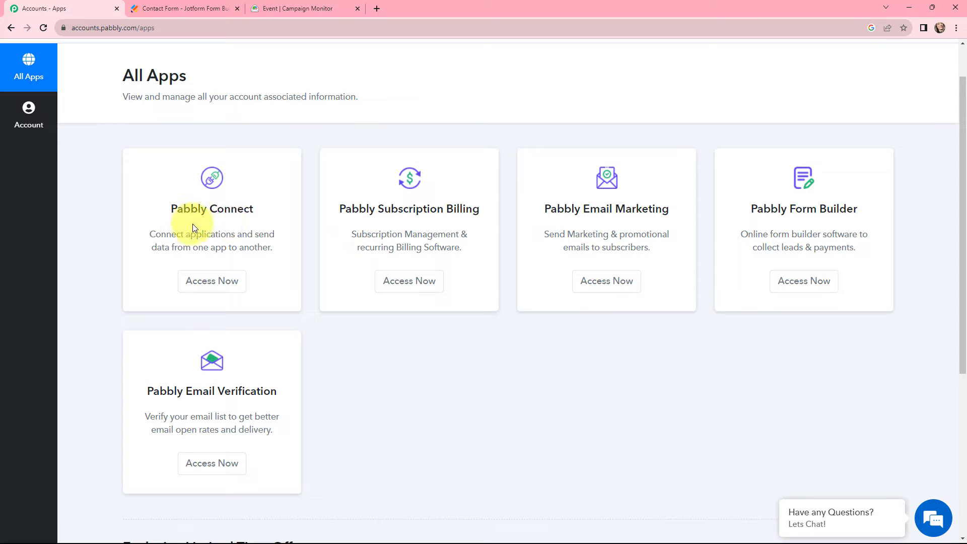
pyautogui.click(219, 285)
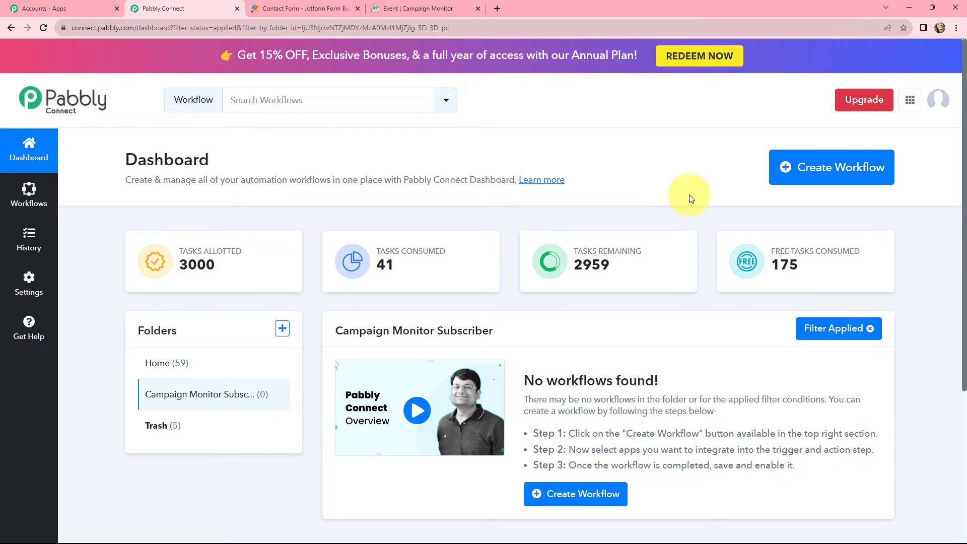
pyautogui.click(818, 168)
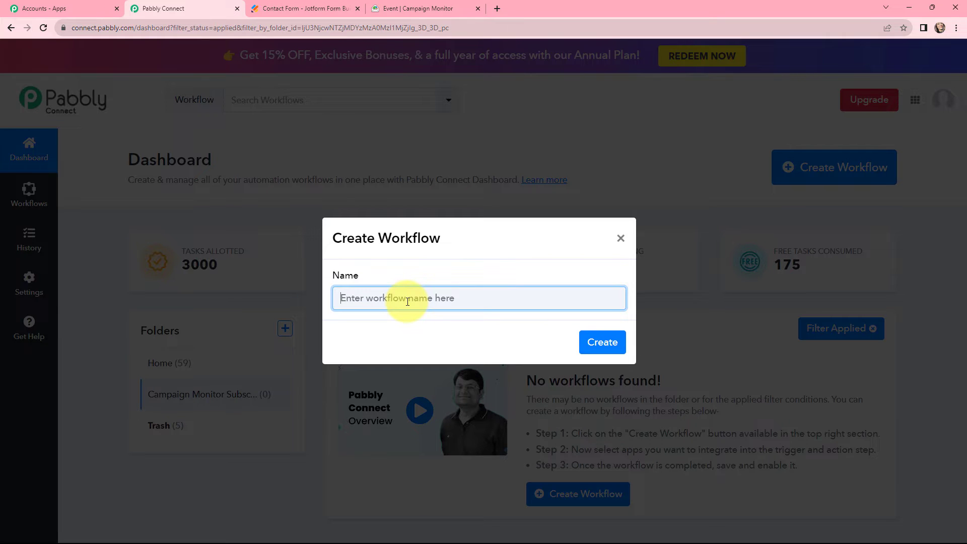
pyautogui.write('Create Campaign Monitor Subscriber from Webhook Response')
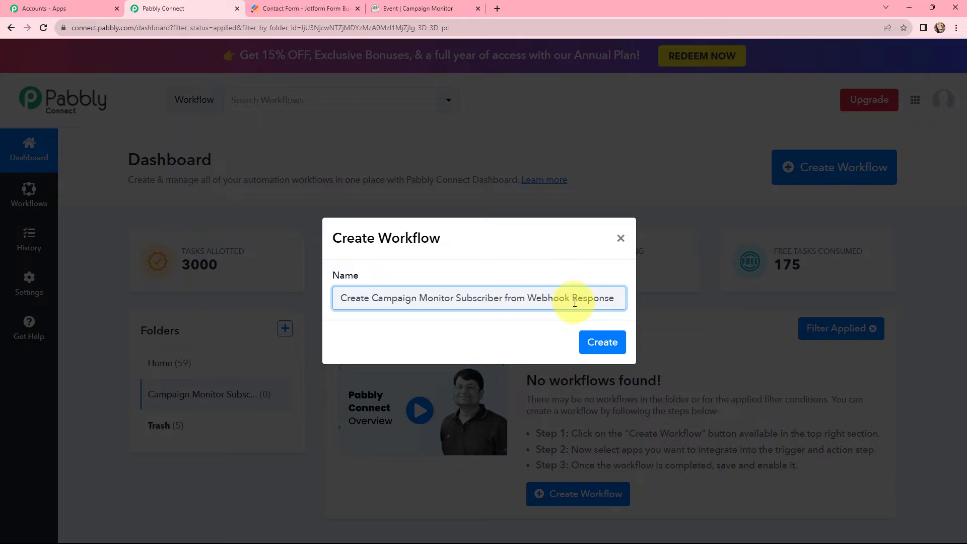
pyautogui.click(602, 343)
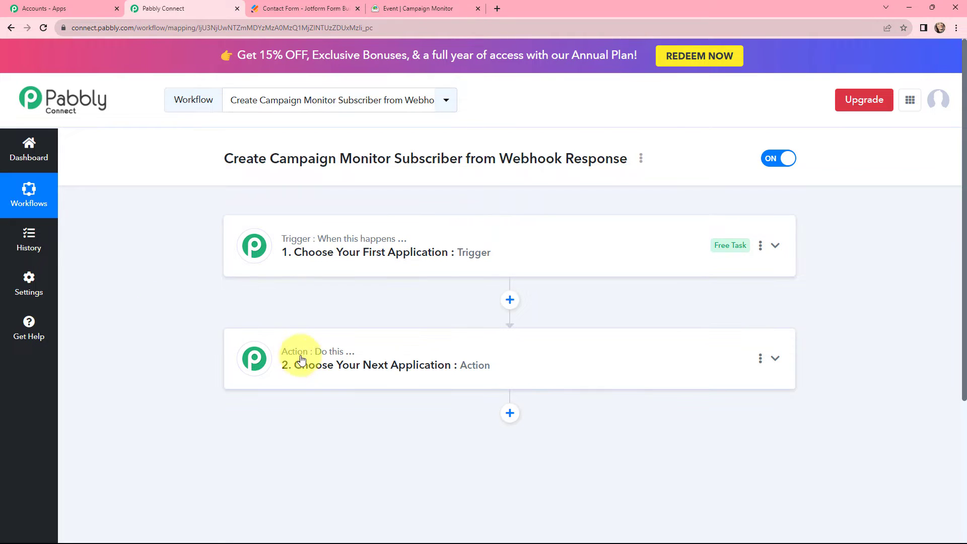
# - Set Webhook by Pabbly as the workflow's trigger app and copy its webhook URL
pyautogui.moveTo(371, 352)
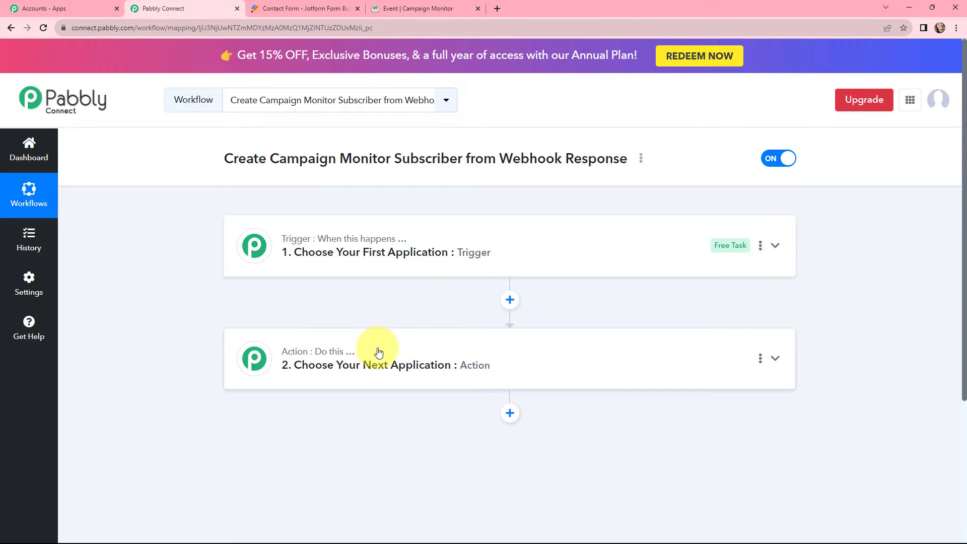
pyautogui.click(355, 249)
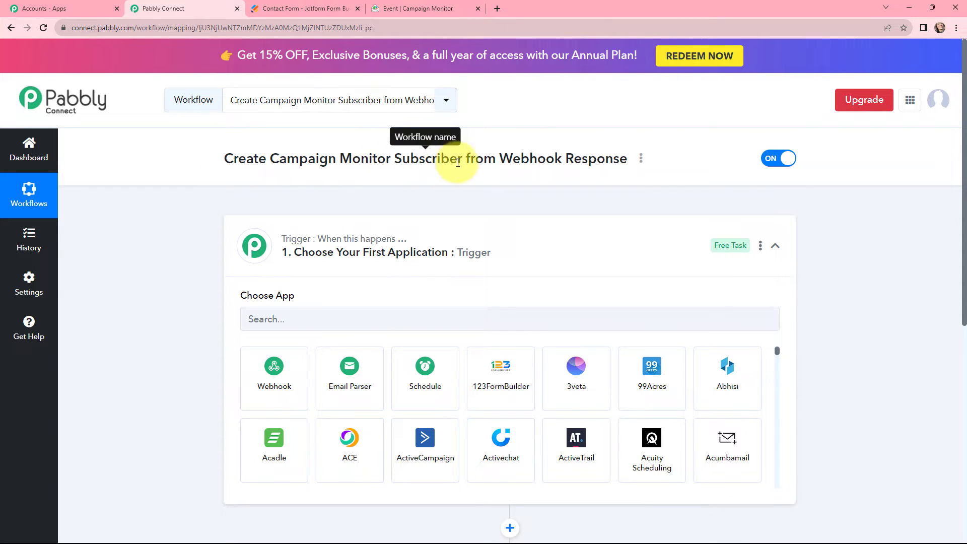
pyautogui.click(274, 370)
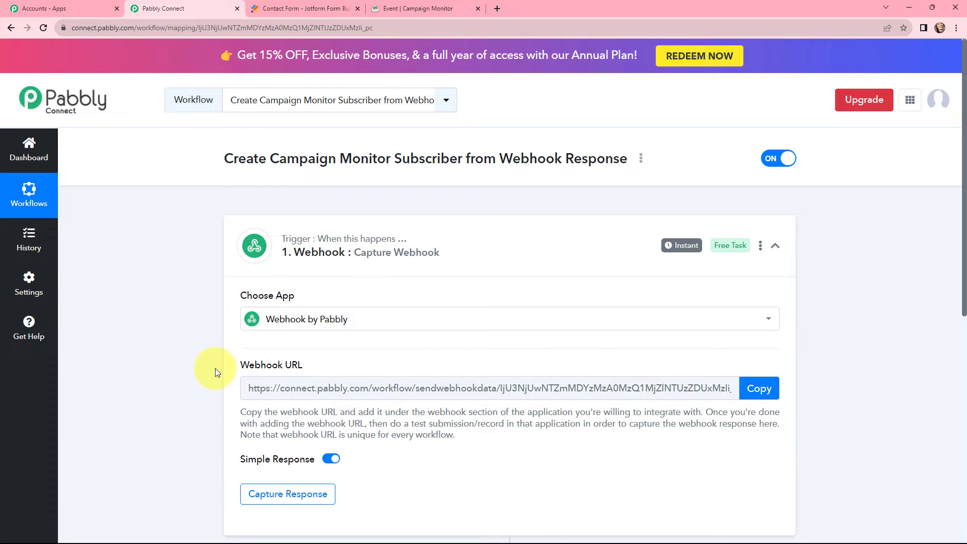
pyautogui.moveTo(239, 410); pyautogui.dragTo(469, 440)
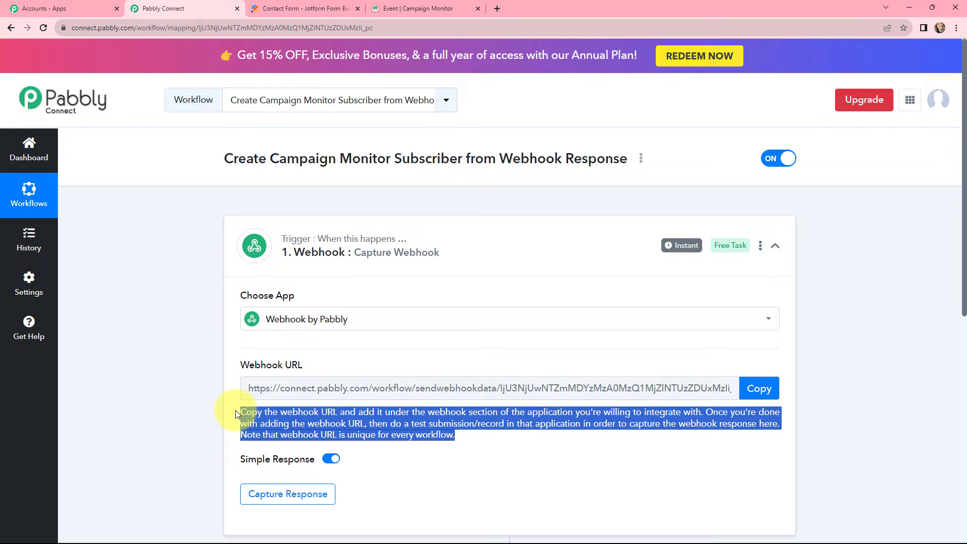
pyautogui.click(753, 391)
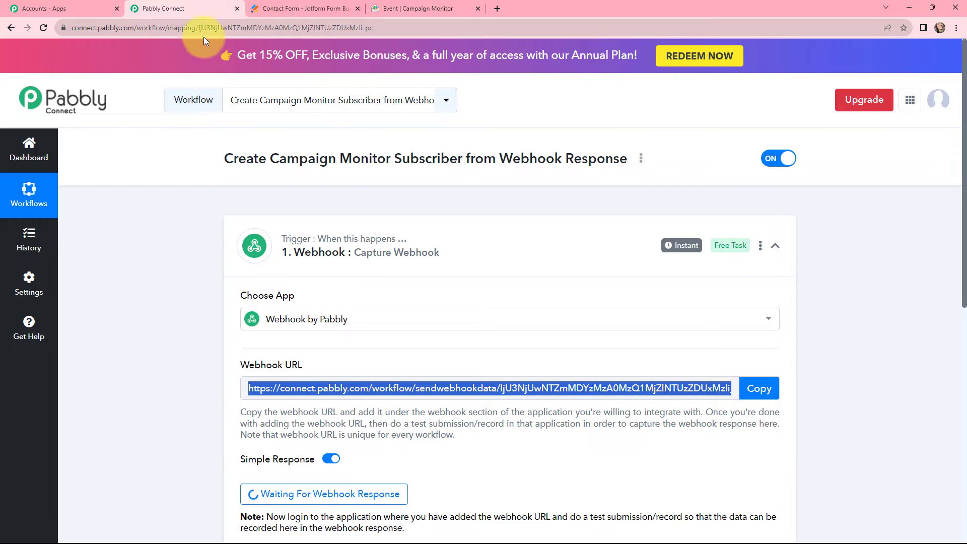
# - Switch to Jotform and add a WebHooks integration to the Contact Form using the copied webhook URL
pyautogui.click(288, 6)
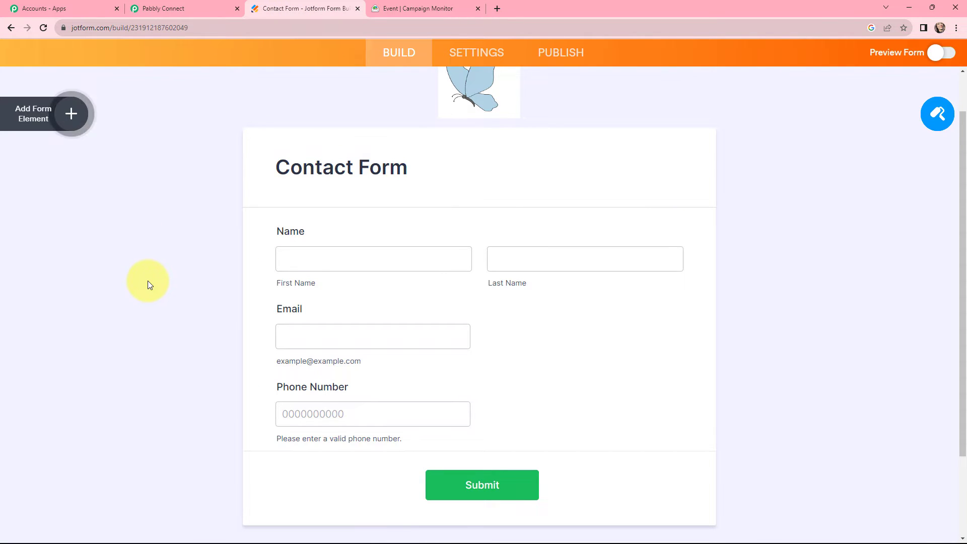
pyautogui.click(476, 52)
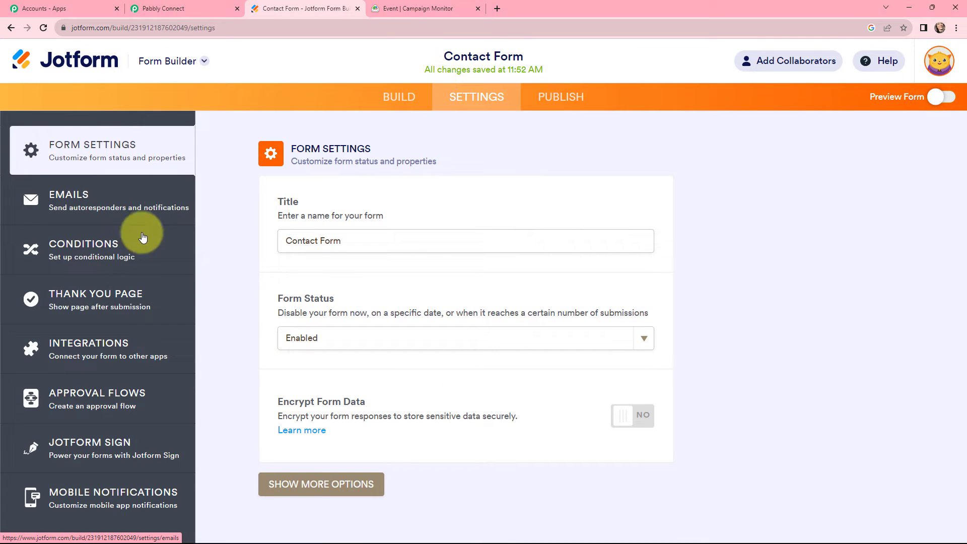
pyautogui.click(90, 346)
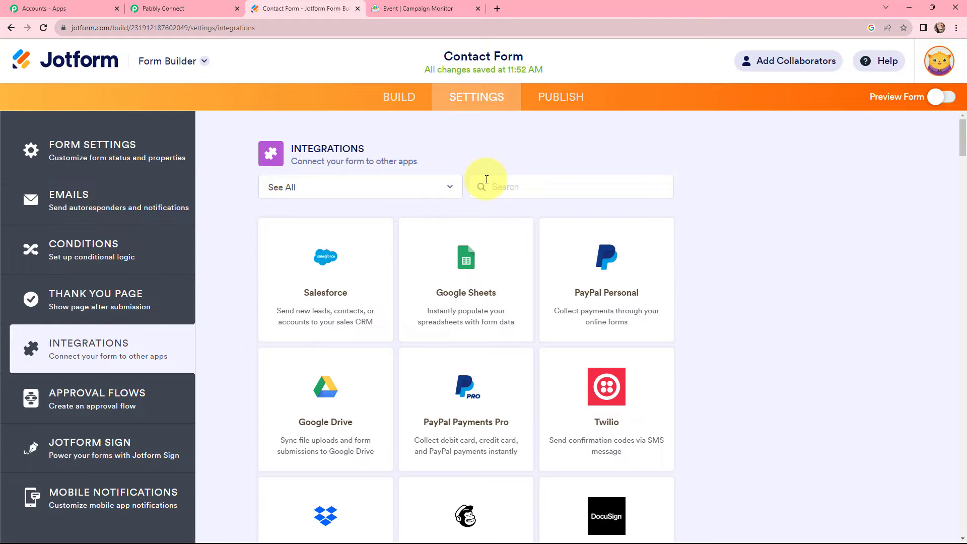
pyautogui.write('web')
pyautogui.click(495, 247)
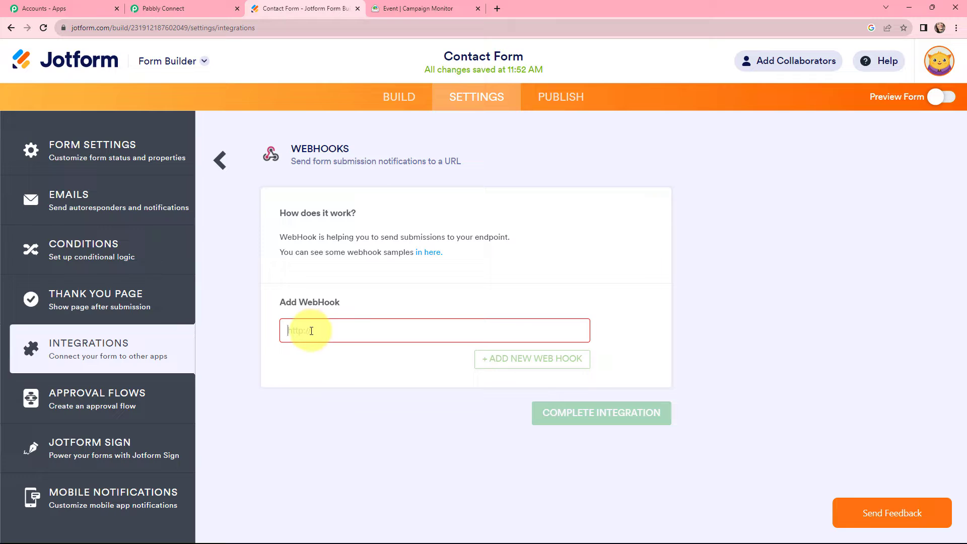
pyautogui.hotkey('ctrl', 'v')
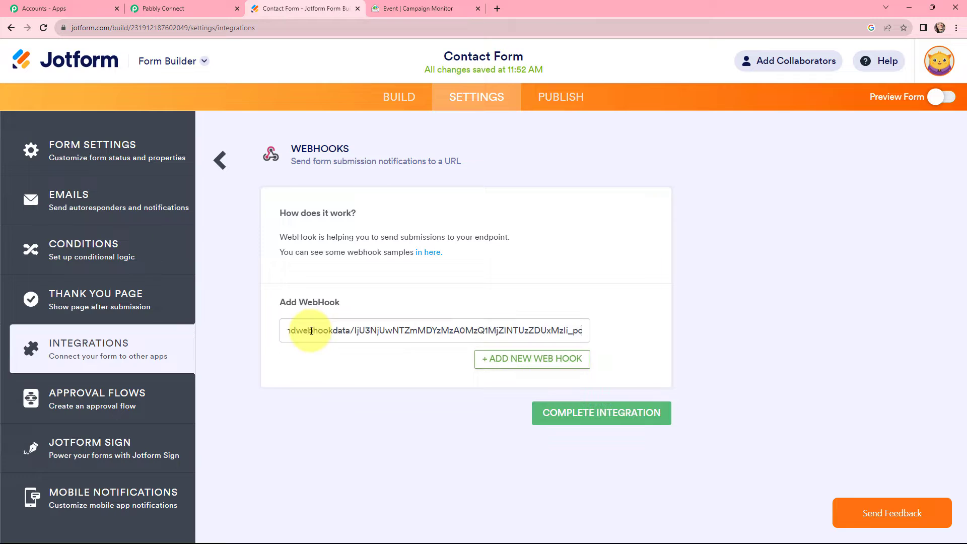
pyautogui.click(591, 418)
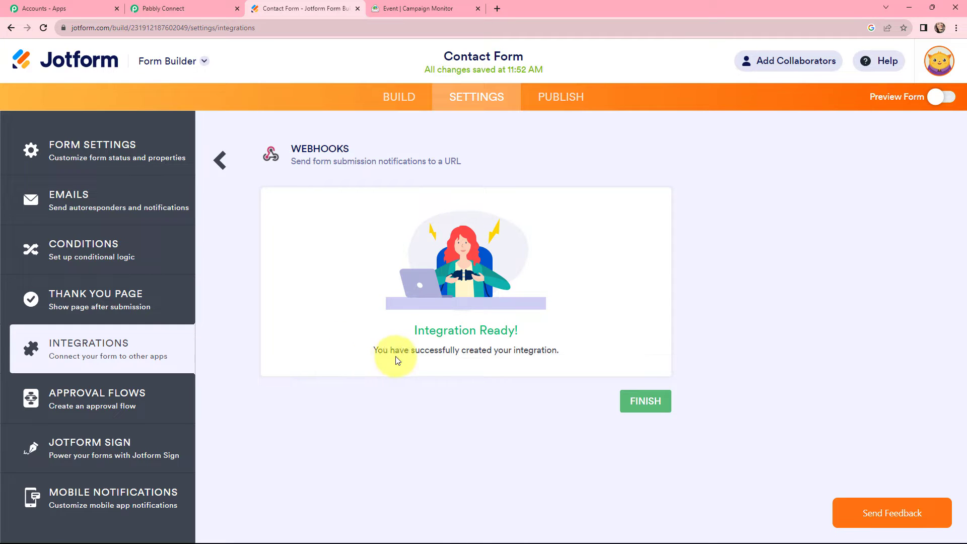
pyautogui.click(639, 397)
# - Copy the Contact Form's public share link and open the live form in a new browser tab
pyautogui.click(551, 96)
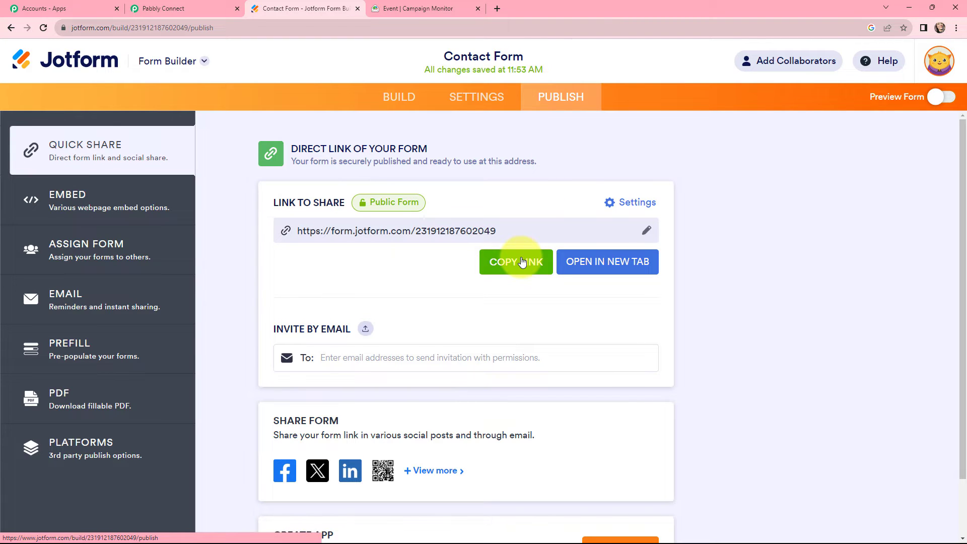
pyautogui.click(523, 258)
pyautogui.click(494, 6)
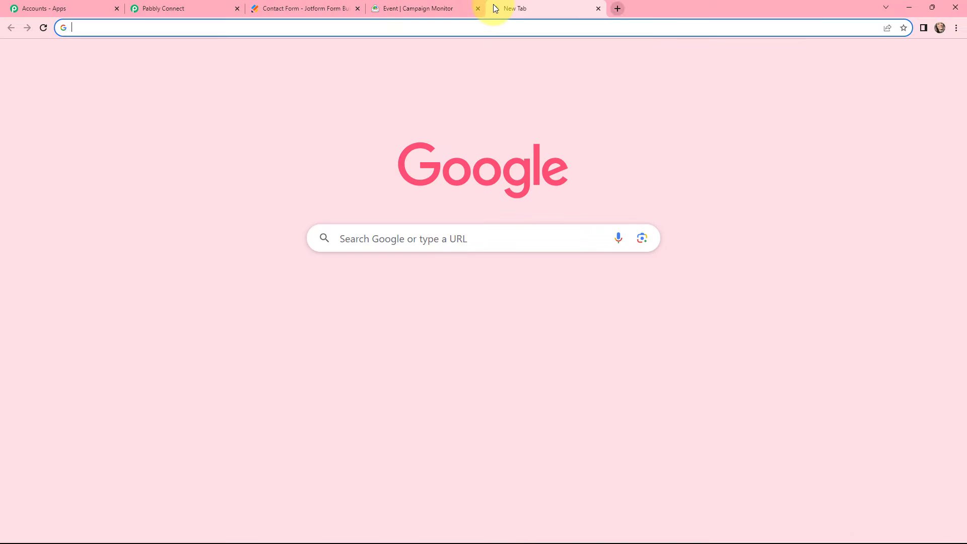
pyautogui.hotkey('ctrl', 'v')
pyautogui.press('Return')
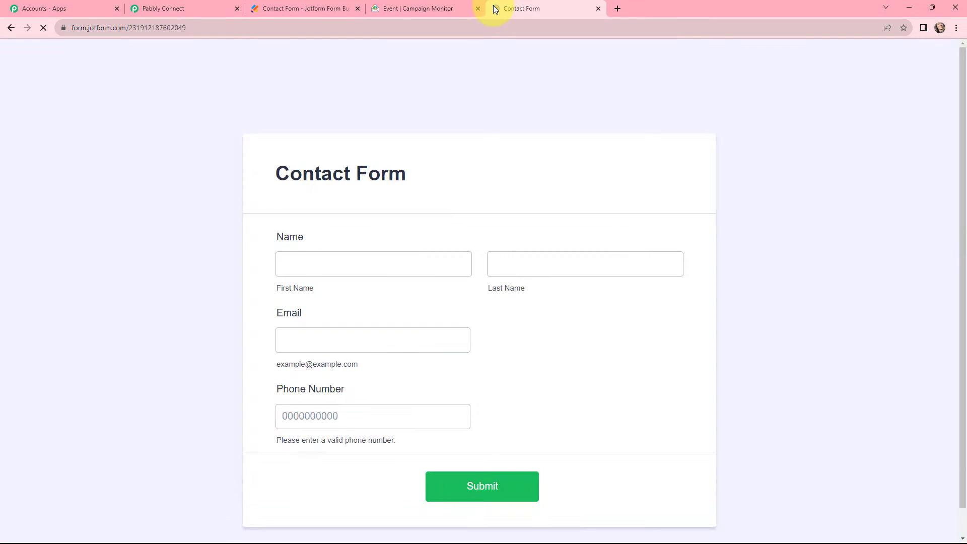
# - Fill in the Contact Form with a test first name, last name, email and phone number, and submit it
pyautogui.scroll(-1, 204, 143)
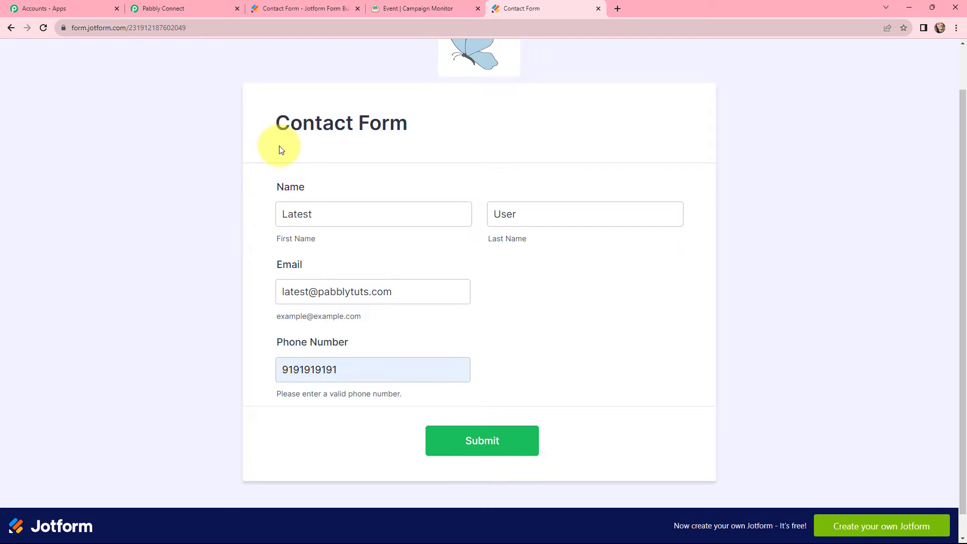
pyautogui.click(325, 215)
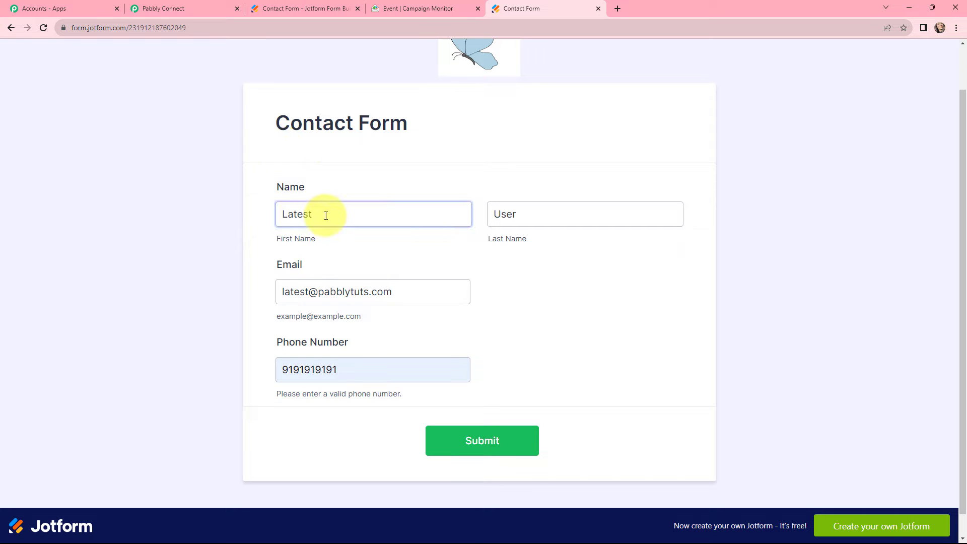
pyautogui.click(517, 213)
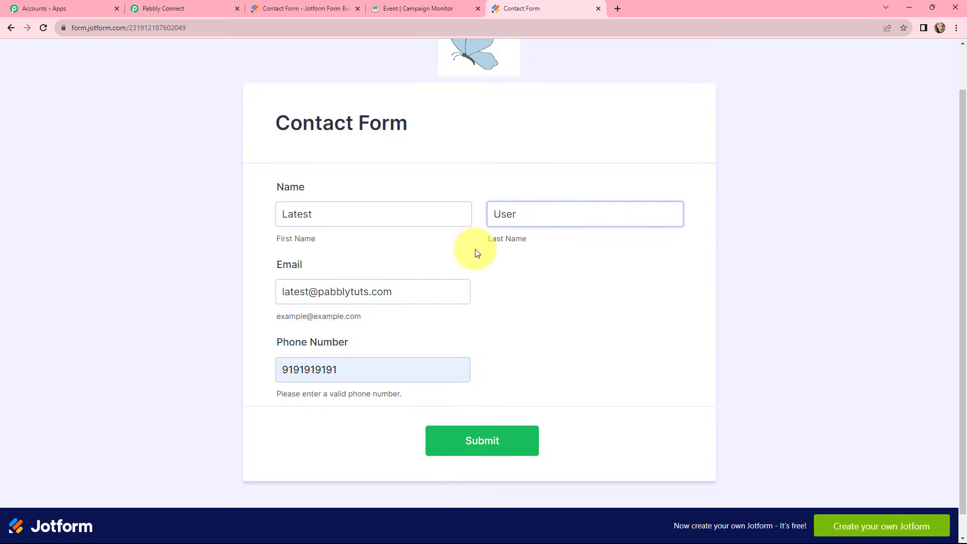
pyautogui.click(364, 292)
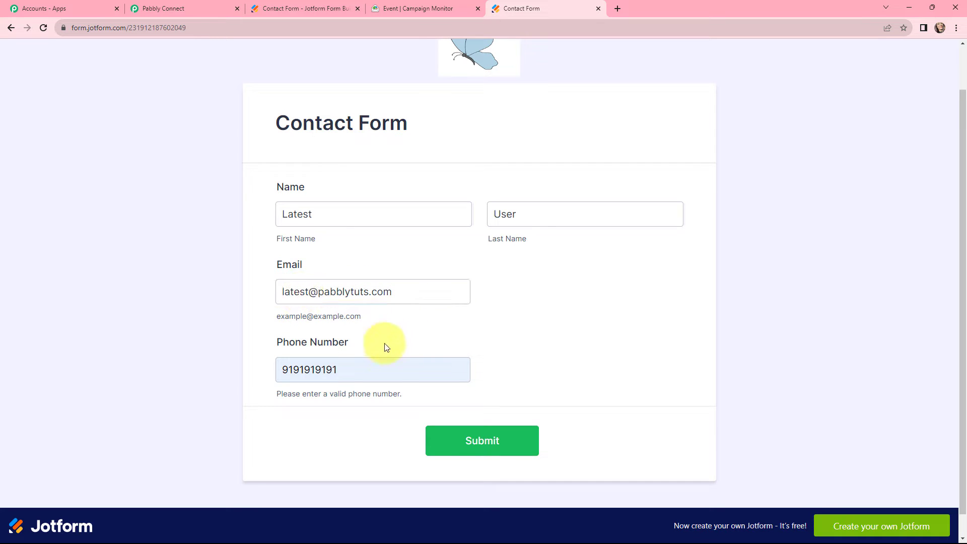
pyautogui.click(360, 369)
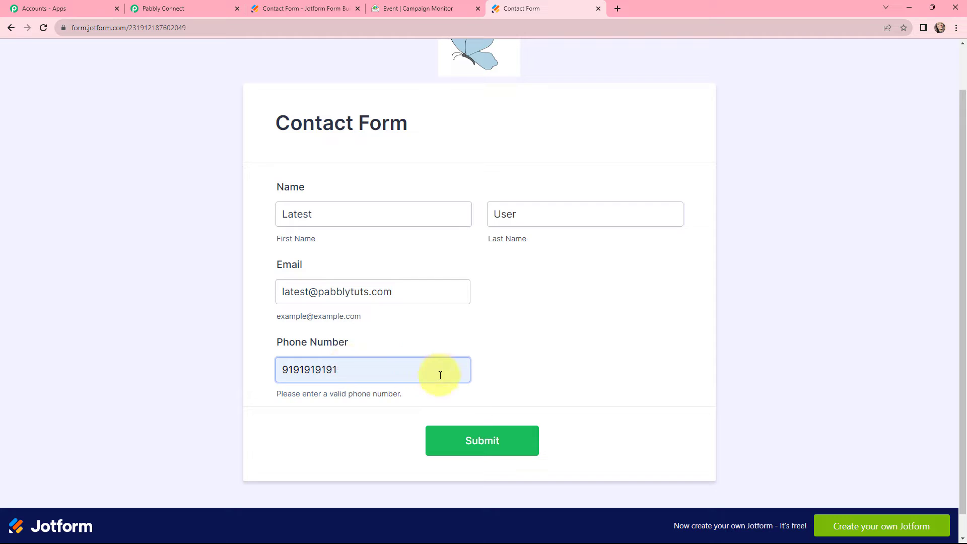
pyautogui.click(478, 442)
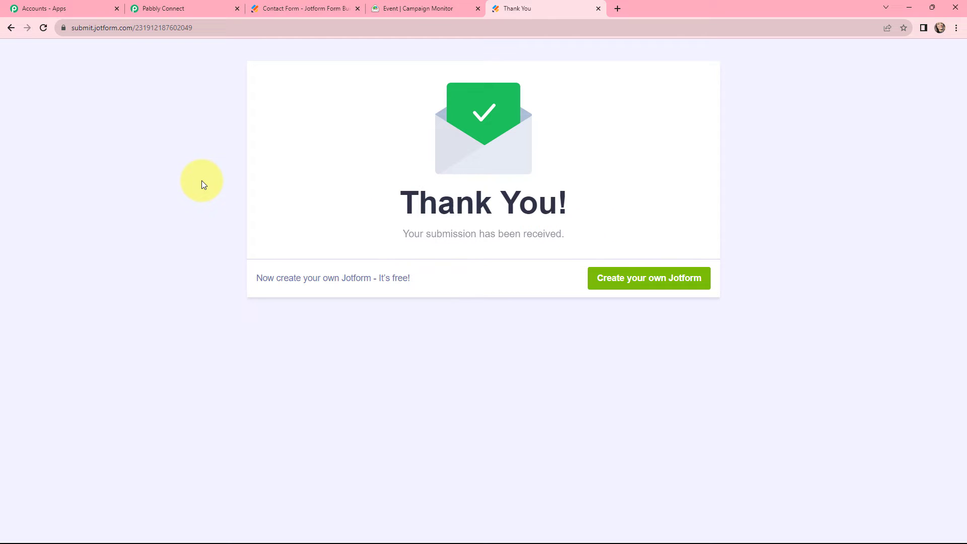
# - Return to Pabbly Connect and check the name, email and phone number fields in the captured webhook response
pyautogui.click(192, 11)
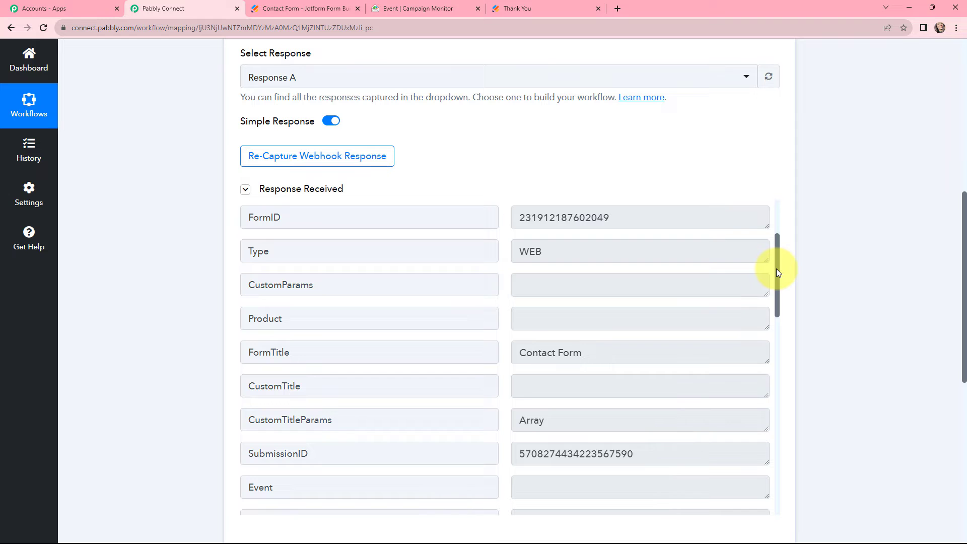
pyautogui.moveTo(777, 273); pyautogui.dragTo(784, 324)
pyautogui.scroll(-5, 604, 234)
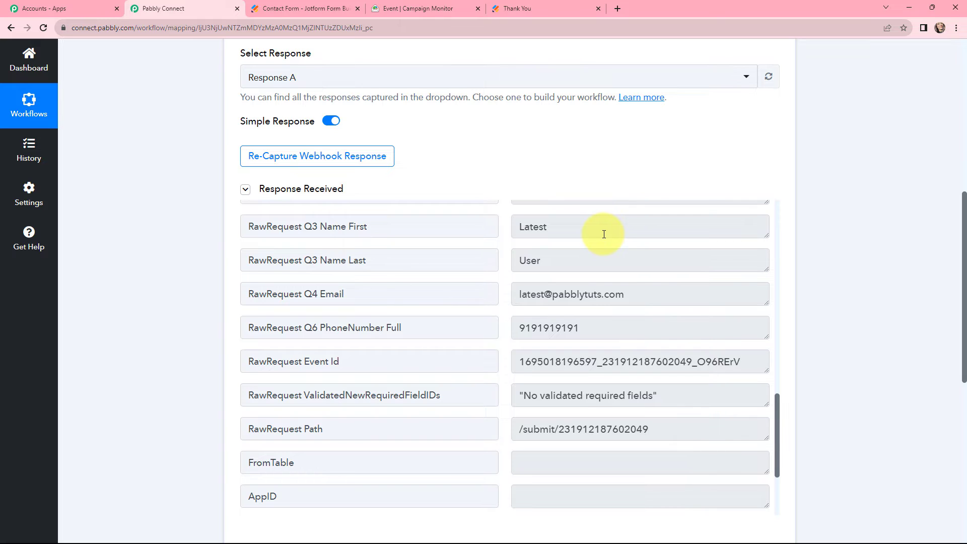
pyautogui.click(604, 234)
pyautogui.click(527, 263)
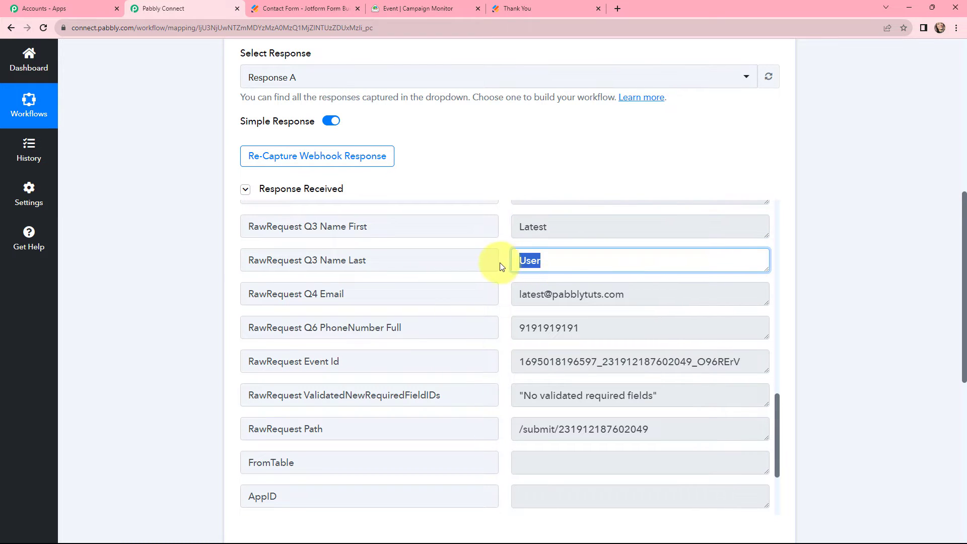
pyautogui.click(643, 297)
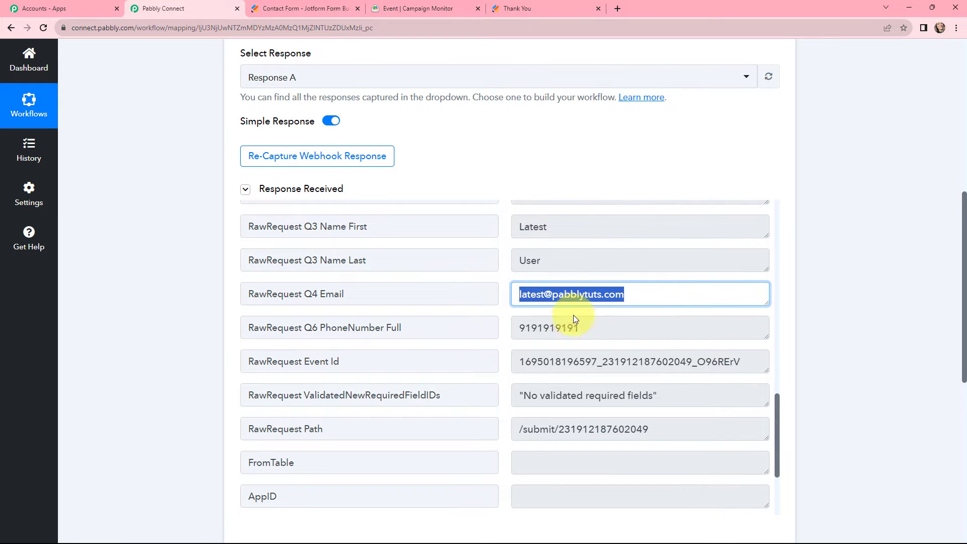
pyautogui.click(594, 330)
pyautogui.click(822, 336)
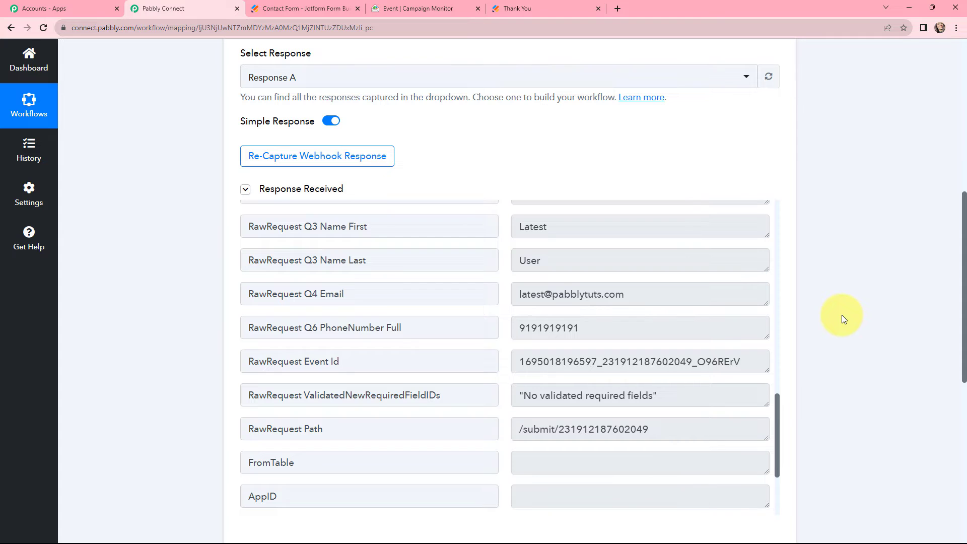
pyautogui.scroll(8, 846, 307)
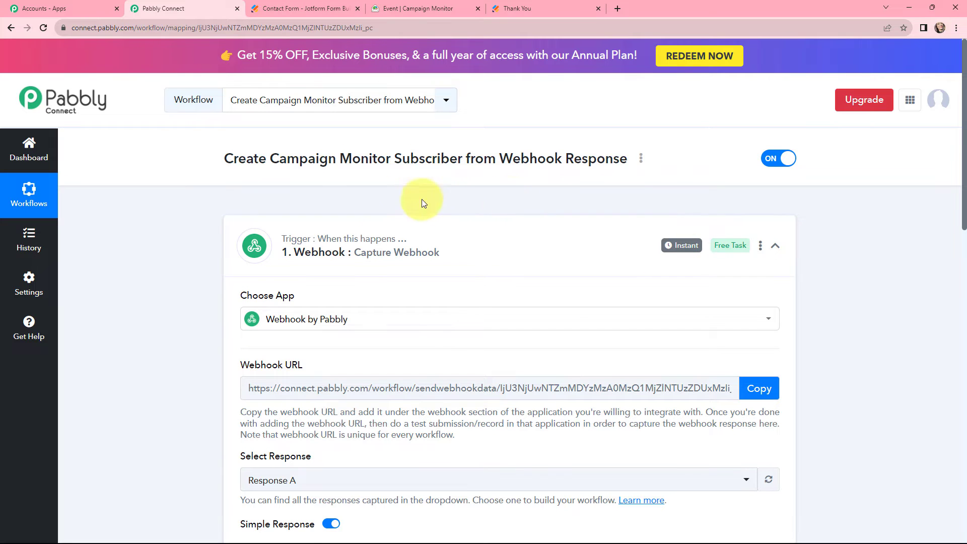
pyautogui.click(228, 158)
pyautogui.moveTo(359, 170); pyautogui.dragTo(463, 162)
pyautogui.click(637, 199)
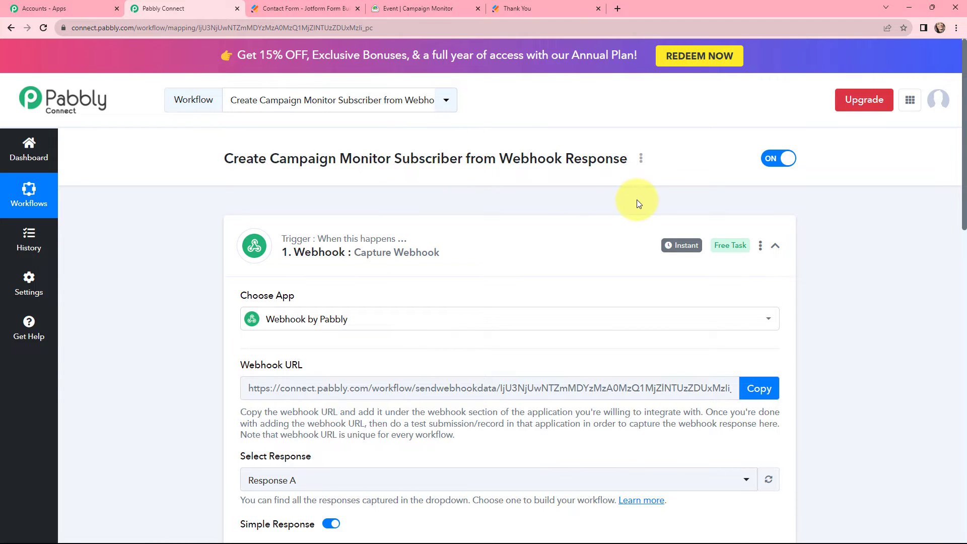
# - Set the workflow's second step to Campaign Monitor with the Add Subscriber action event
pyautogui.scroll(-15, 868, 255)
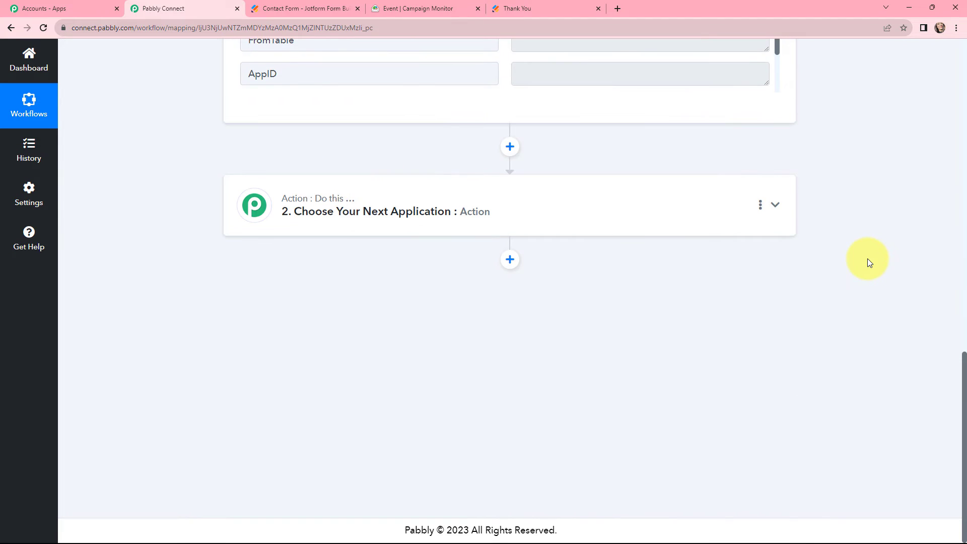
pyautogui.click(503, 209)
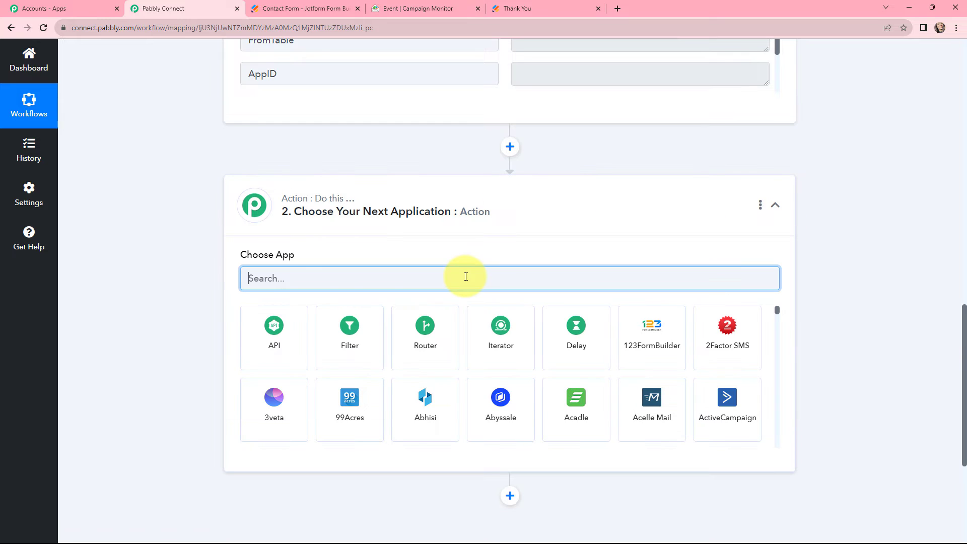
pyautogui.write('camp')
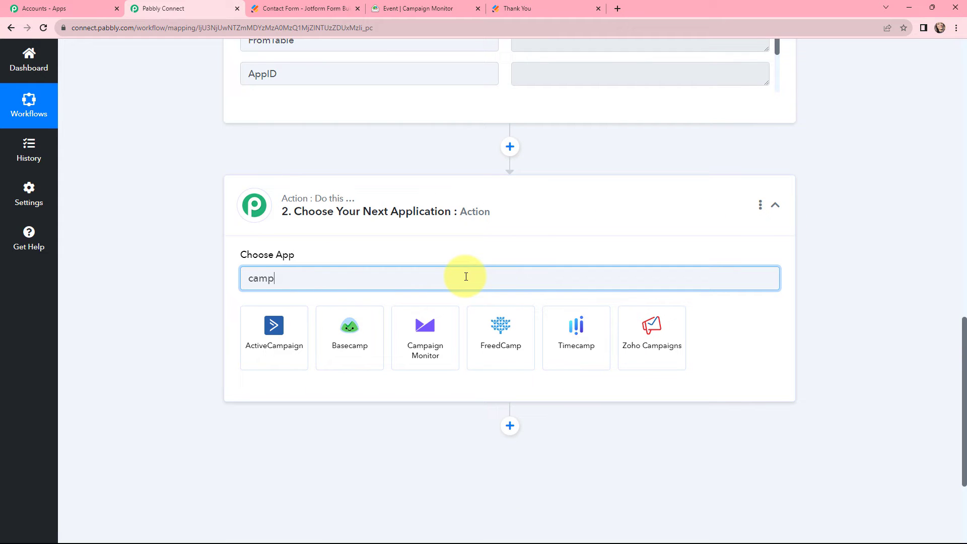
pyautogui.click(442, 322)
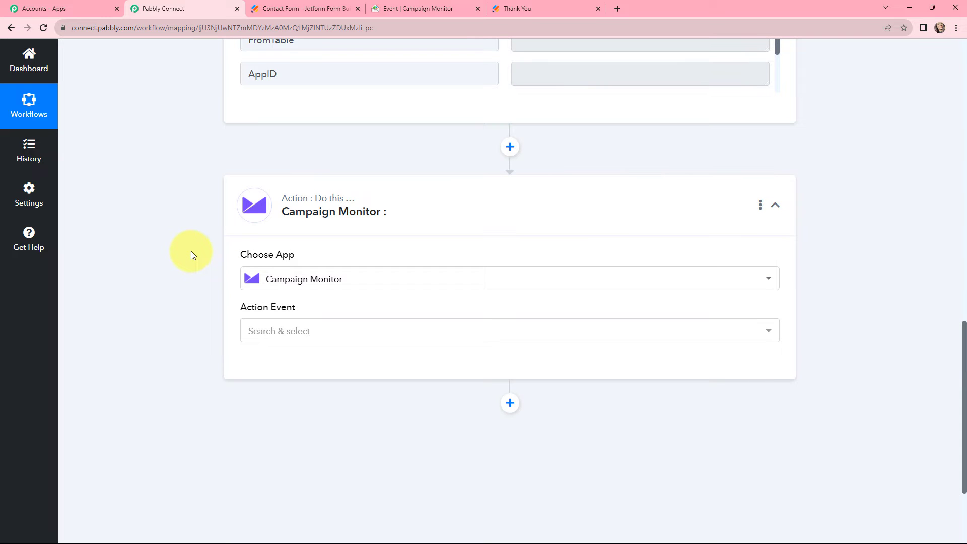
pyautogui.click(254, 330)
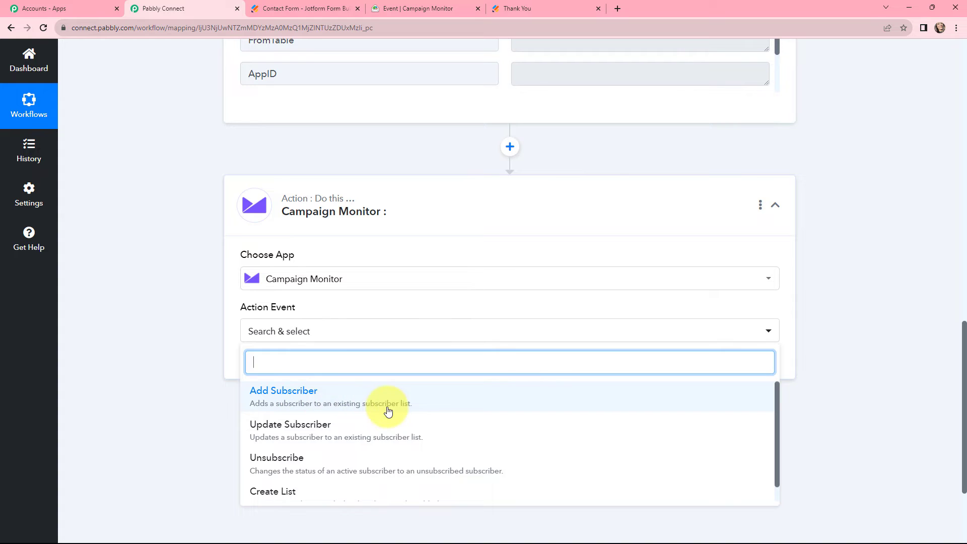
pyautogui.click(288, 388)
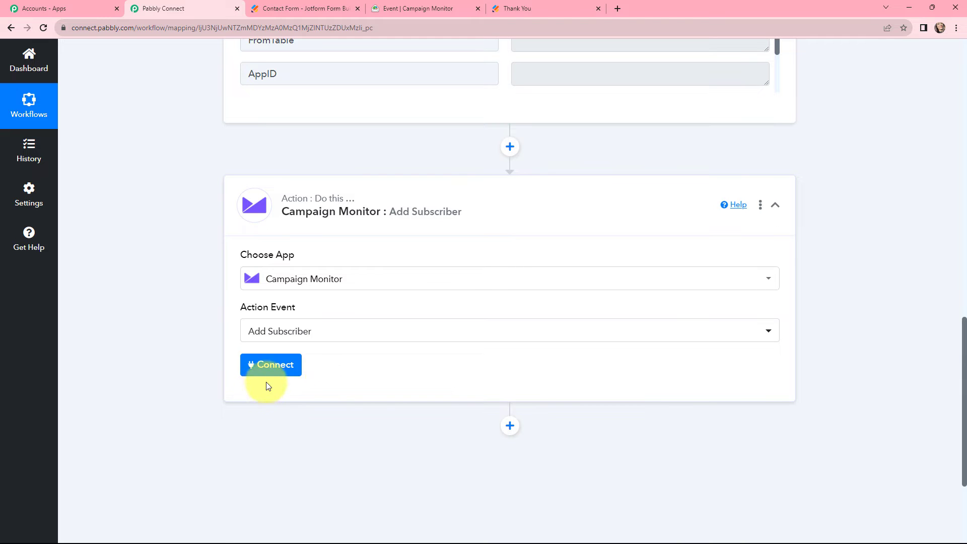
# - Open the Campaign Monitor connection setup and examine the API Key and Password fields required for a new connection
pyautogui.click(269, 365)
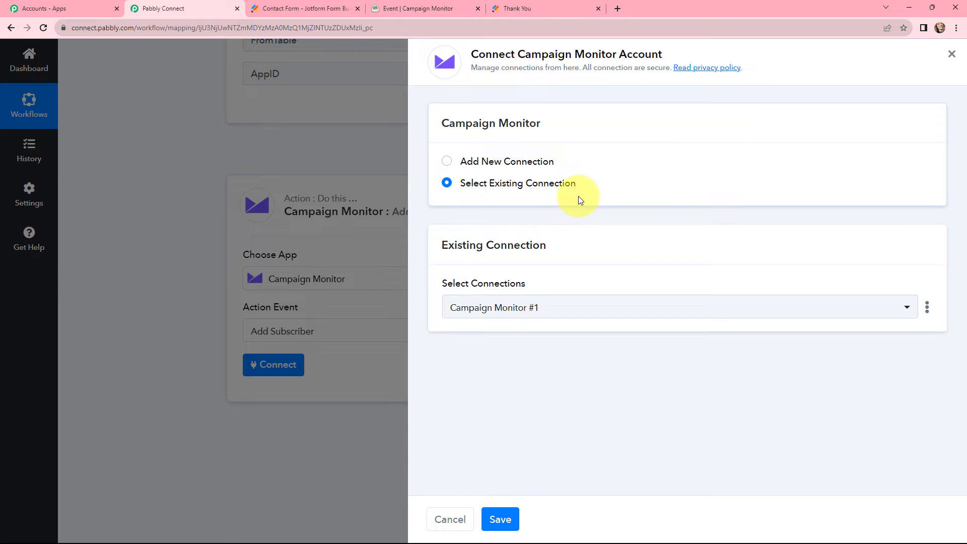
pyautogui.click(446, 161)
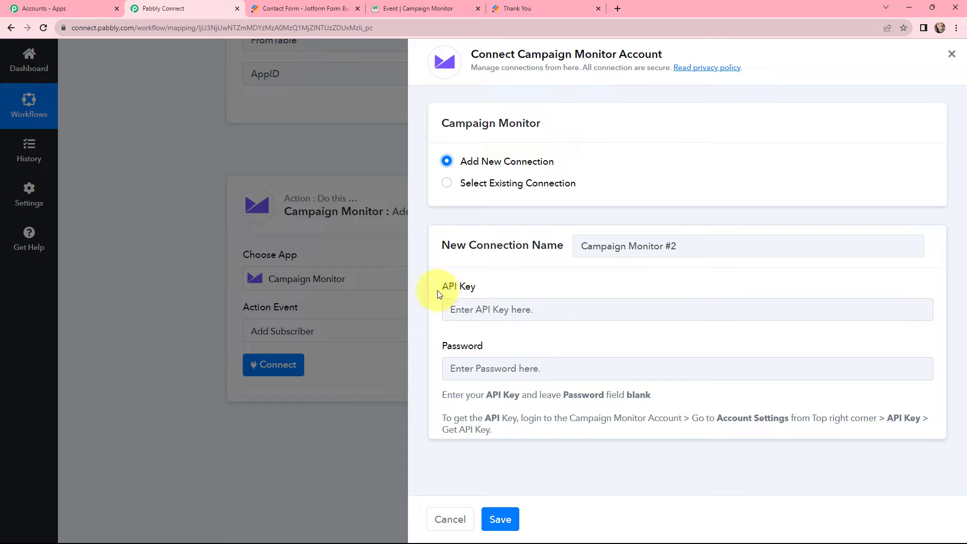
pyautogui.moveTo(441, 291); pyautogui.dragTo(476, 288)
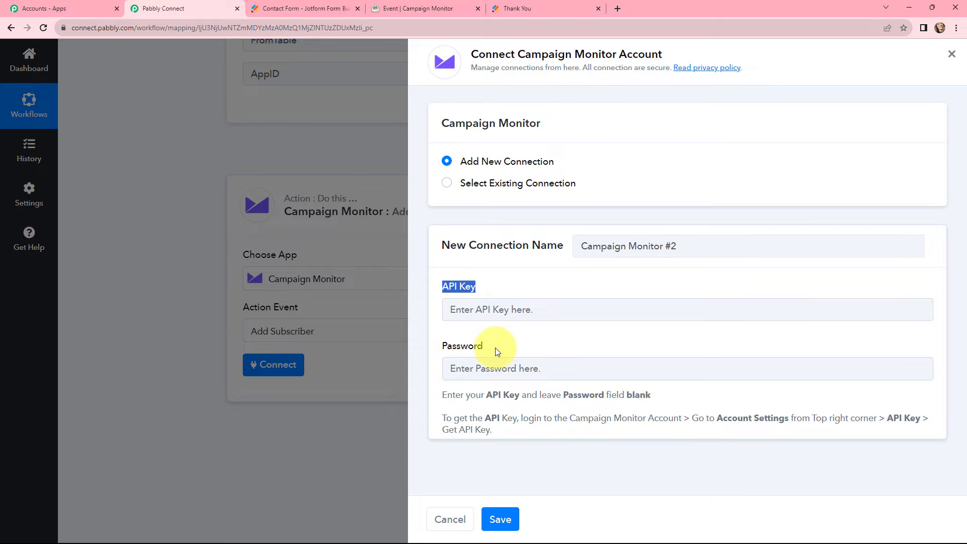
pyautogui.moveTo(491, 348); pyautogui.dragTo(424, 343)
pyautogui.click(423, 340)
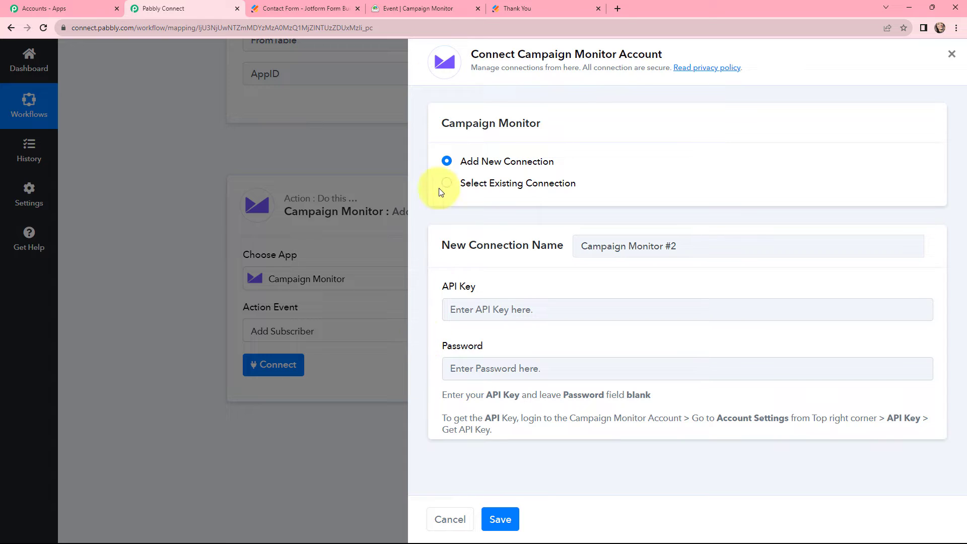
# - Switch to Campaign Monitor, find the API key in the account settings, and dismiss the password request for revealing it
pyautogui.click(431, 6)
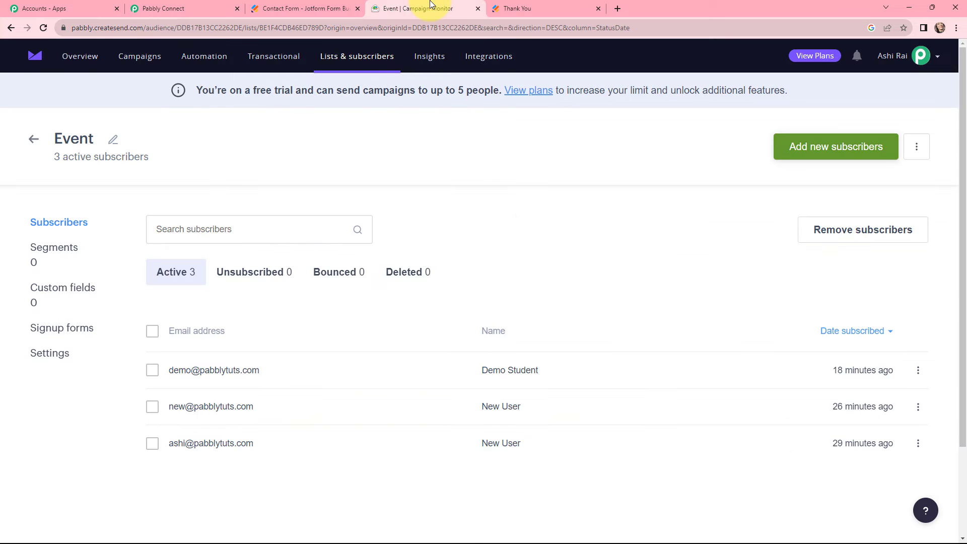
pyautogui.click(928, 58)
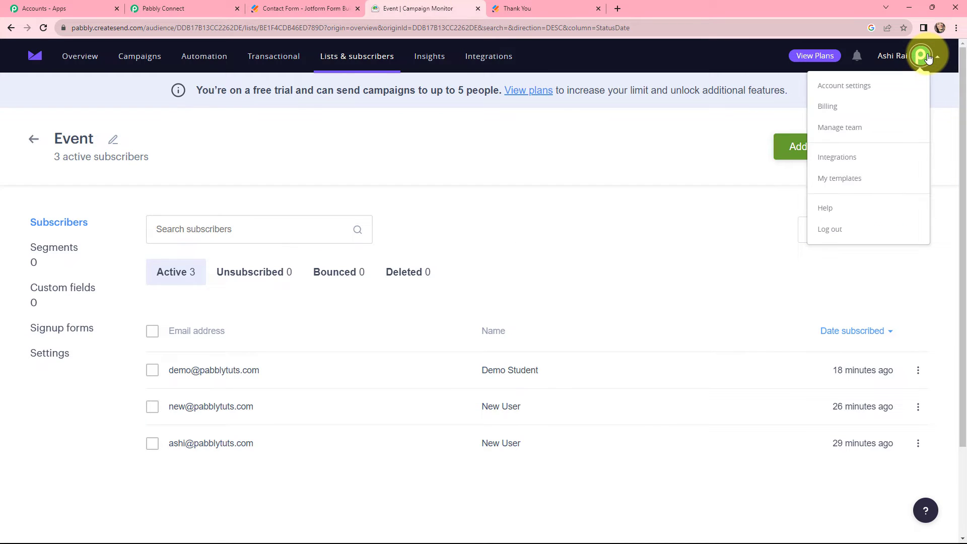
pyautogui.click(846, 87)
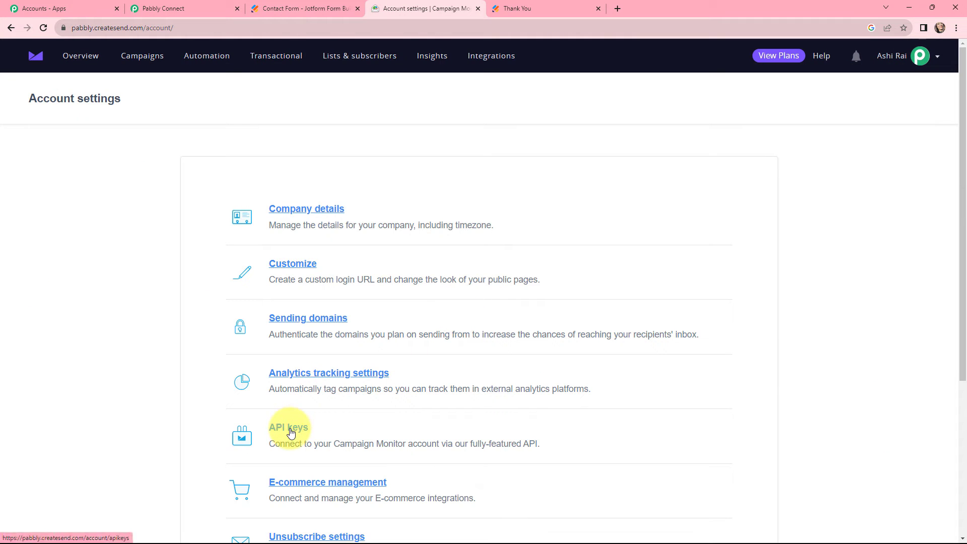
pyautogui.click(290, 431)
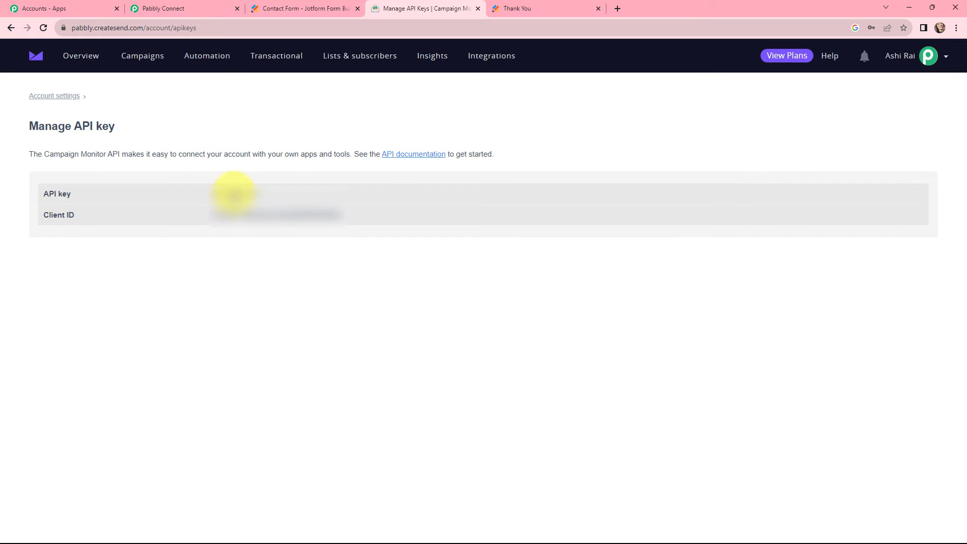
pyautogui.click(235, 192)
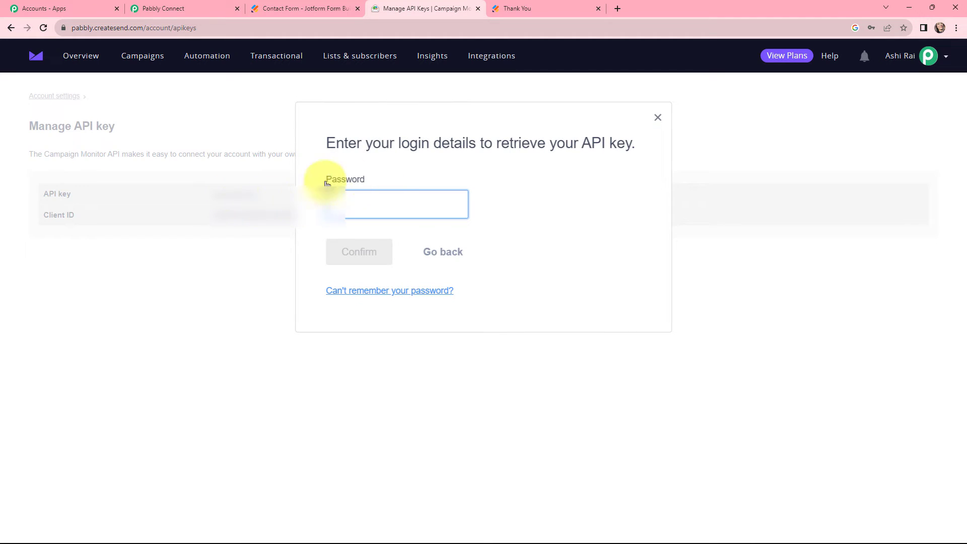
pyautogui.click(657, 118)
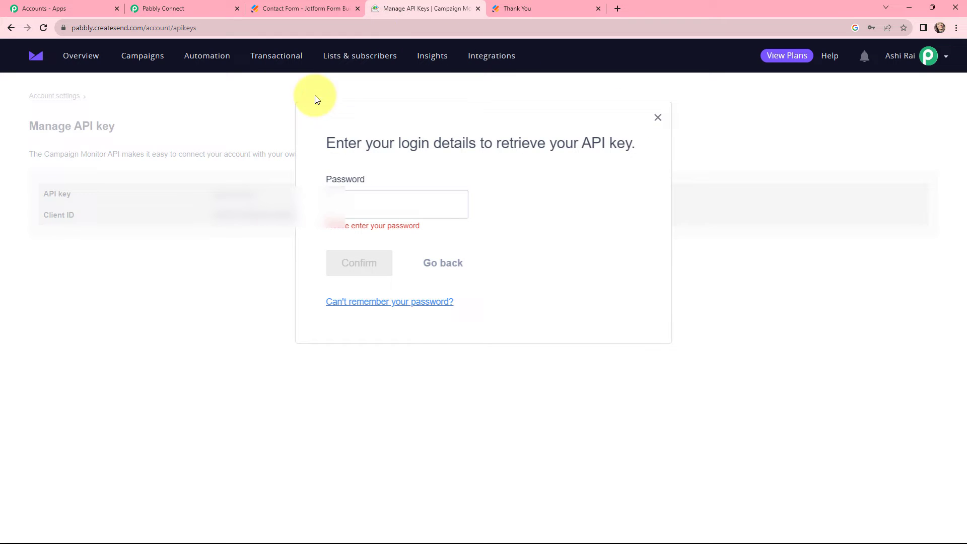
# - Return to Pabbly Connect and connect the action using the existing connection Campaign Monitor #1
pyautogui.click(151, 8)
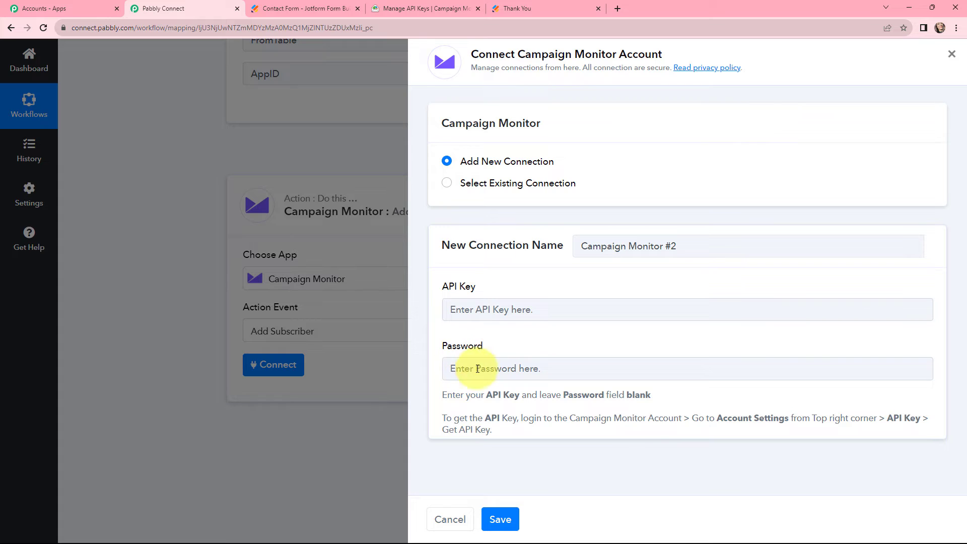
pyautogui.click(448, 185)
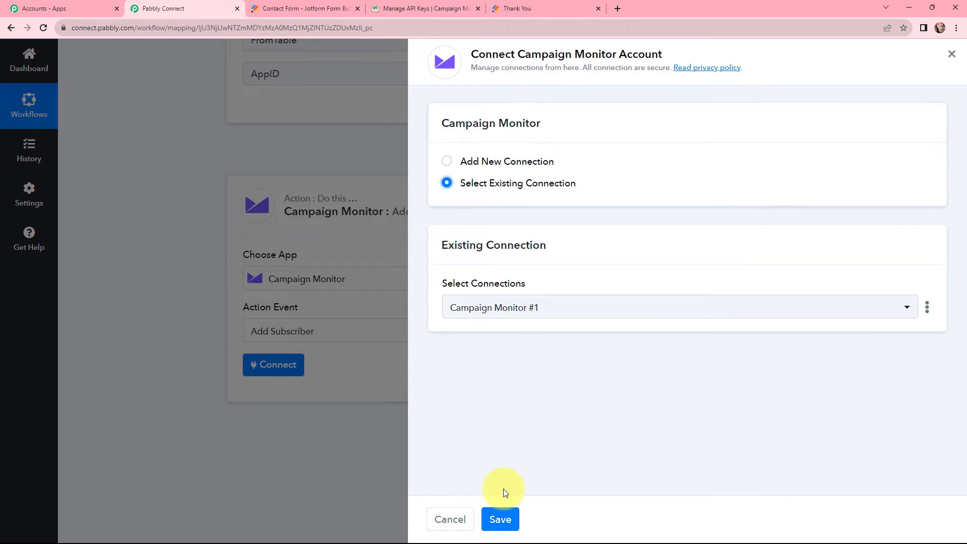
pyautogui.click(500, 513)
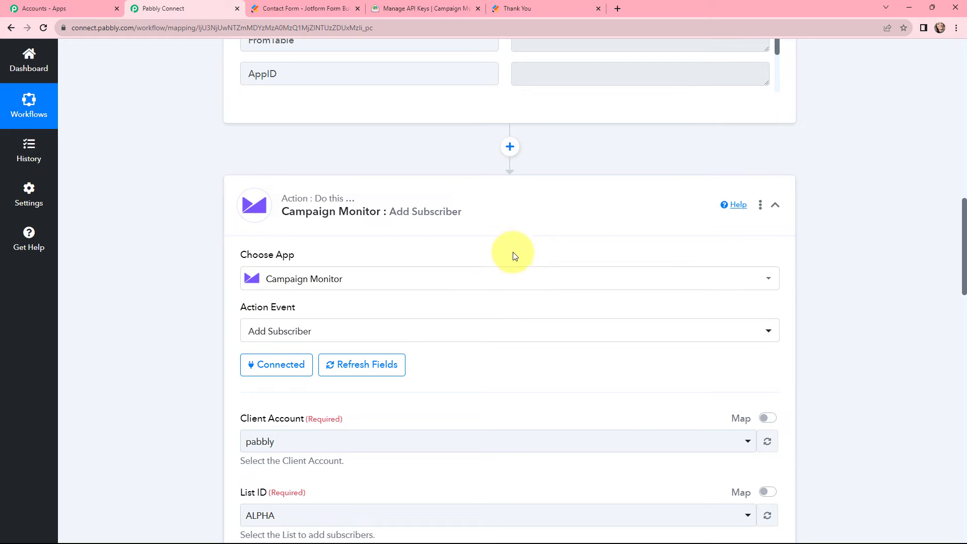
# - Check the available Client Account options for the Add Subscriber action
pyautogui.scroll(-5, 513, 244)
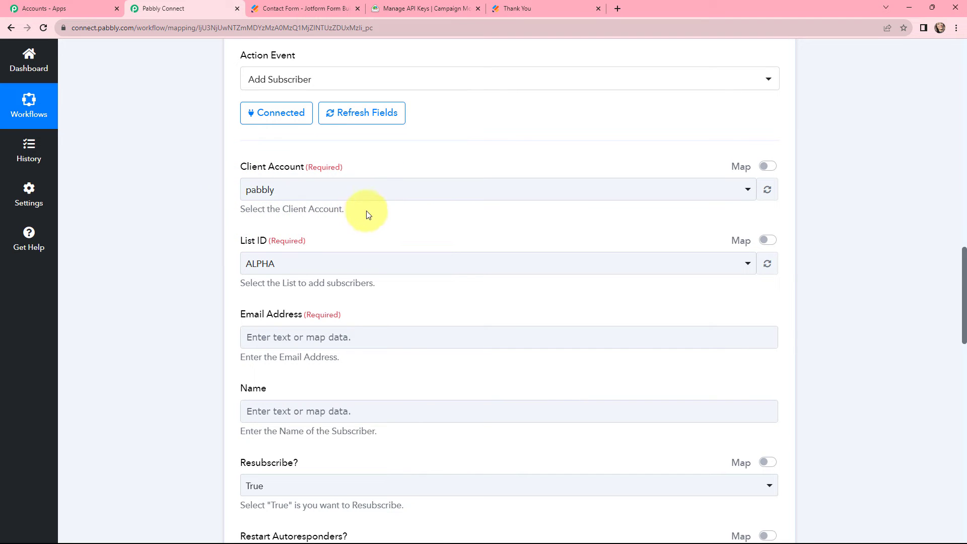
pyautogui.click(379, 187)
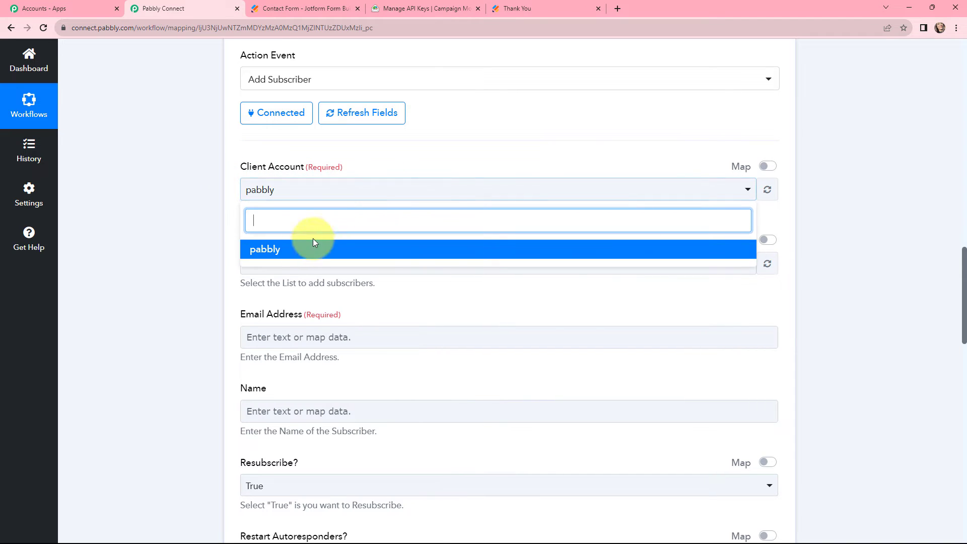
pyautogui.click(386, 147)
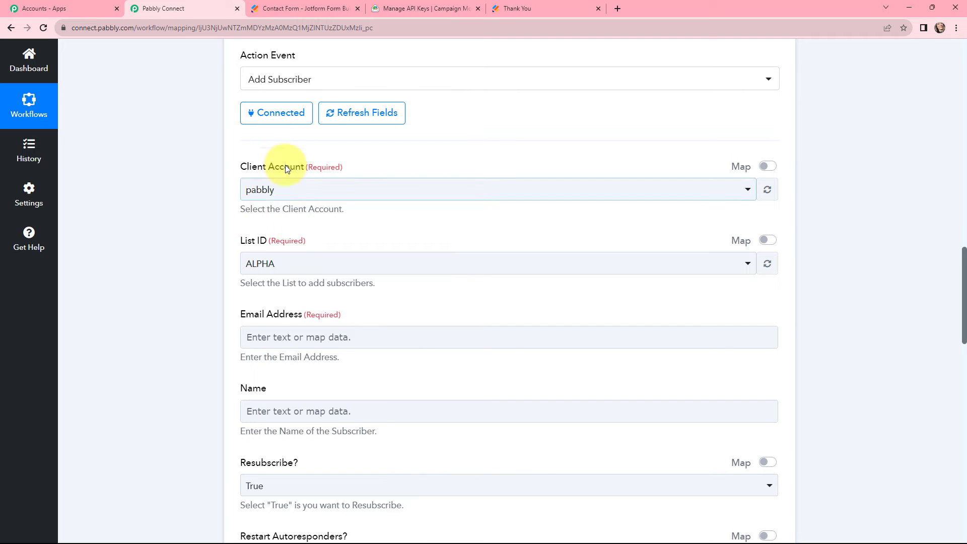
# - Look over the subscriber lists in Campaign Monitor, then return to Pabbly Connect and set the List ID to Event
pyautogui.scroll(-1, 373, 210)
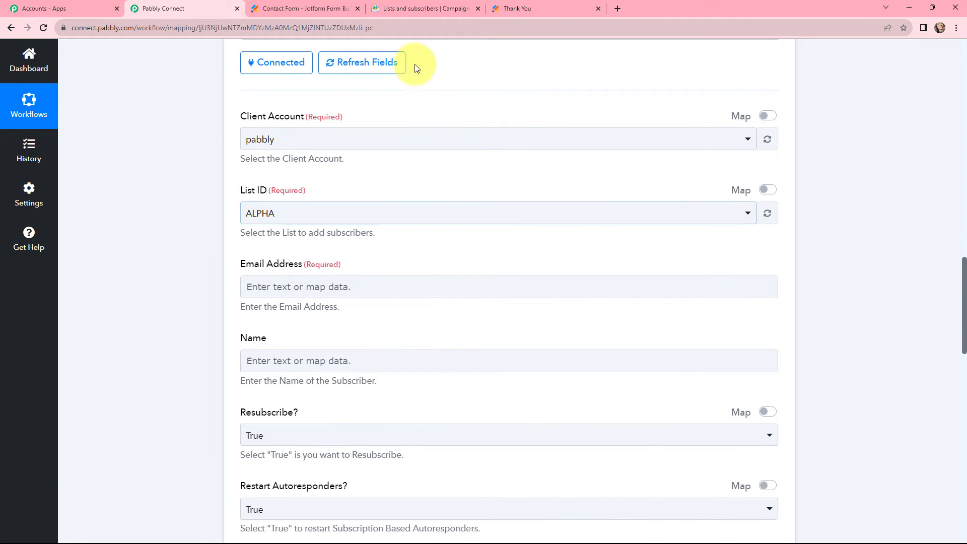
pyautogui.click(416, 6)
pyautogui.scroll(-4, 368, 270)
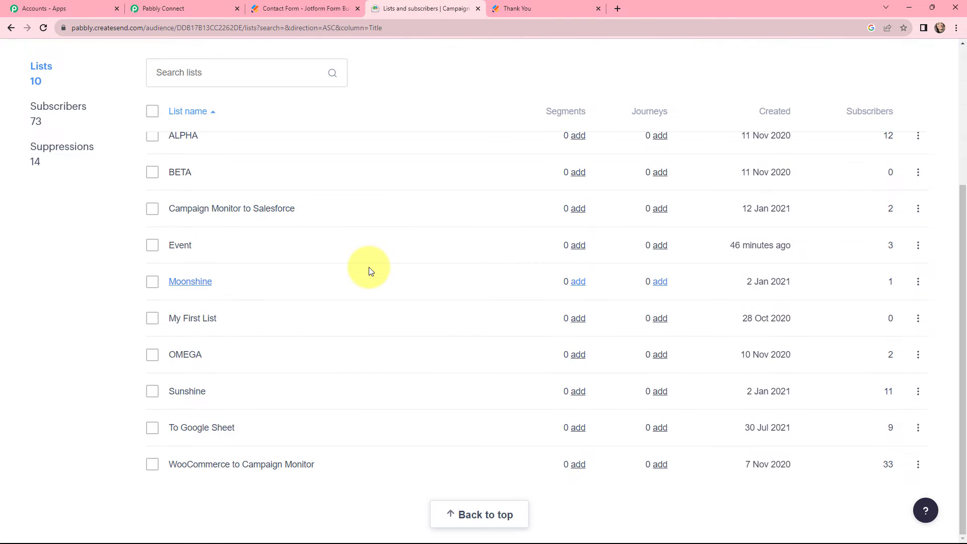
pyautogui.scroll(5, 369, 270)
pyautogui.click(211, 6)
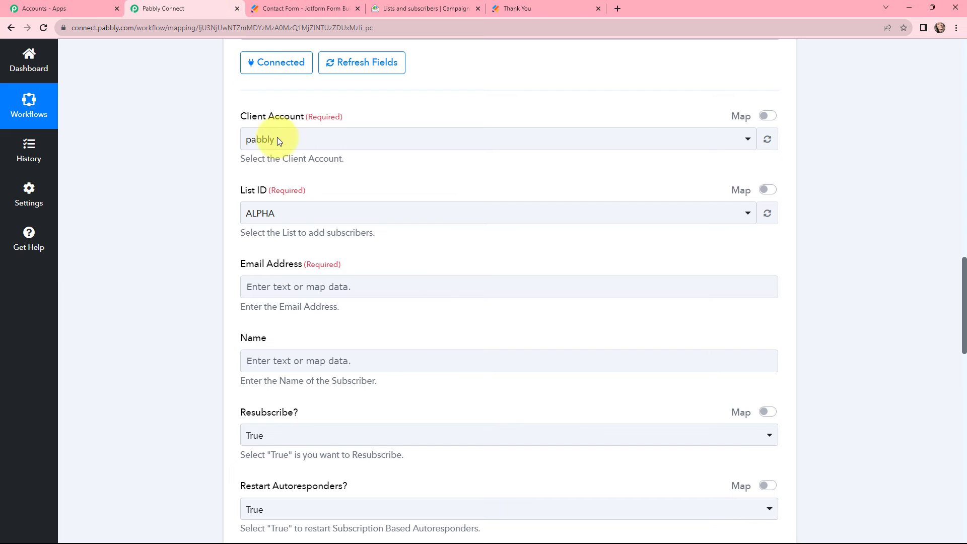
pyautogui.click(303, 214)
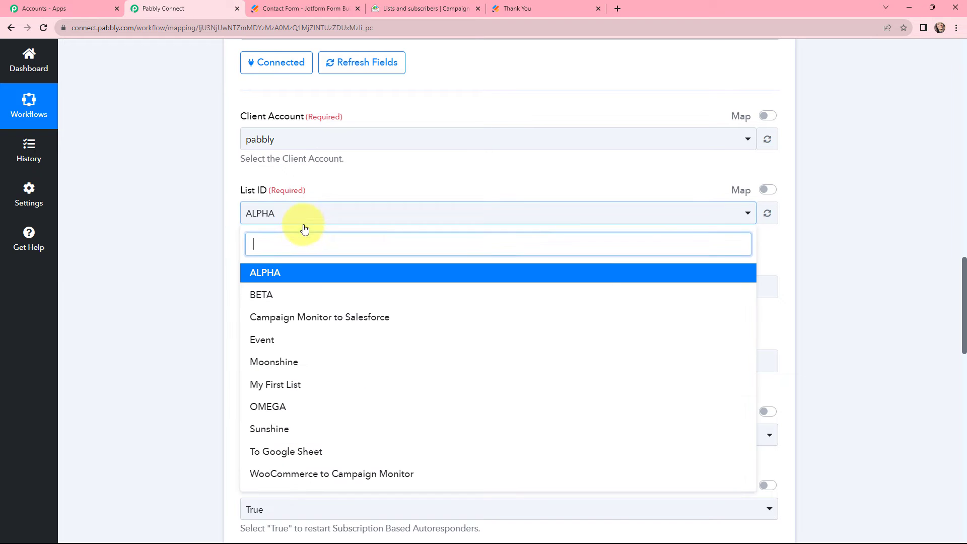
pyautogui.click(294, 341)
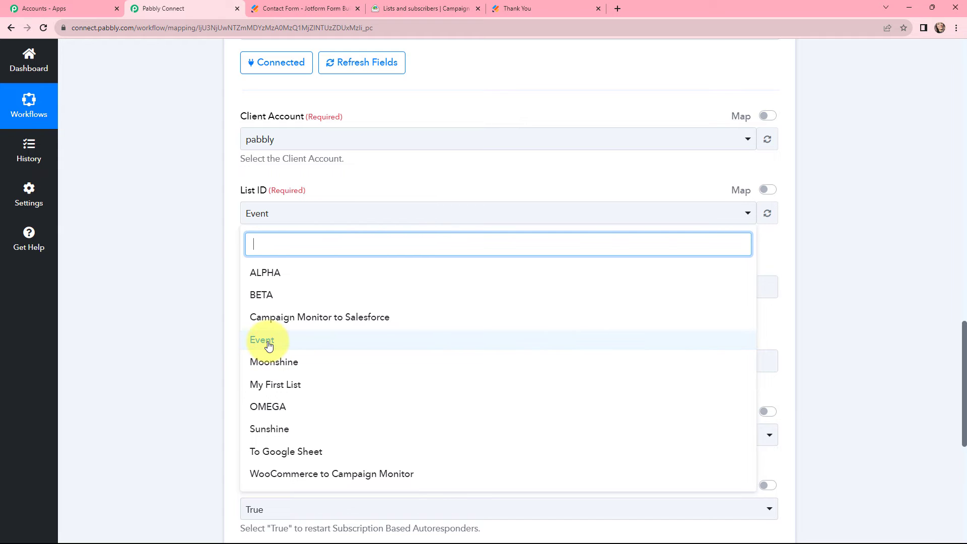
pyautogui.click(346, 175)
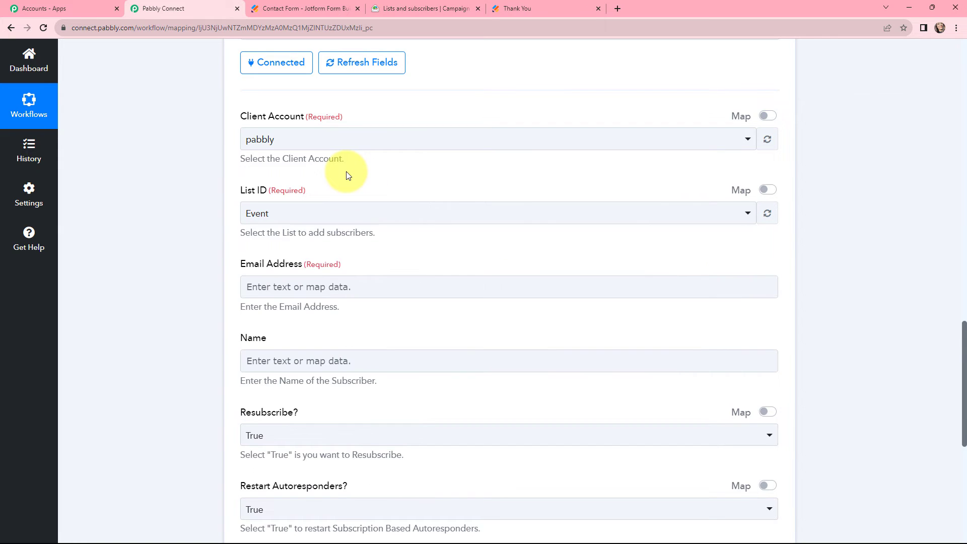
# - Map the subscriber's Email Address to the RawRequest Q4 Email field from the captured webhook response
pyautogui.scroll(-2, 346, 175)
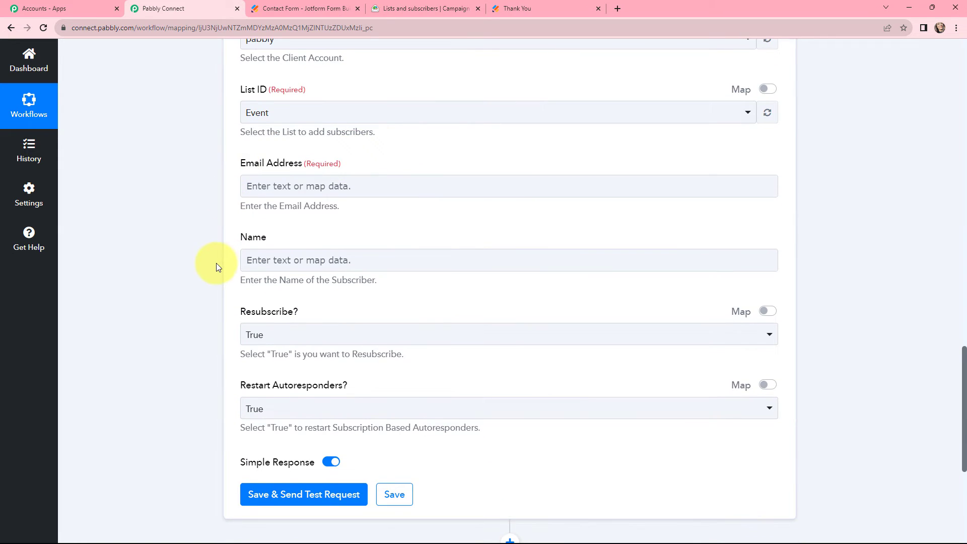
pyautogui.click(314, 184)
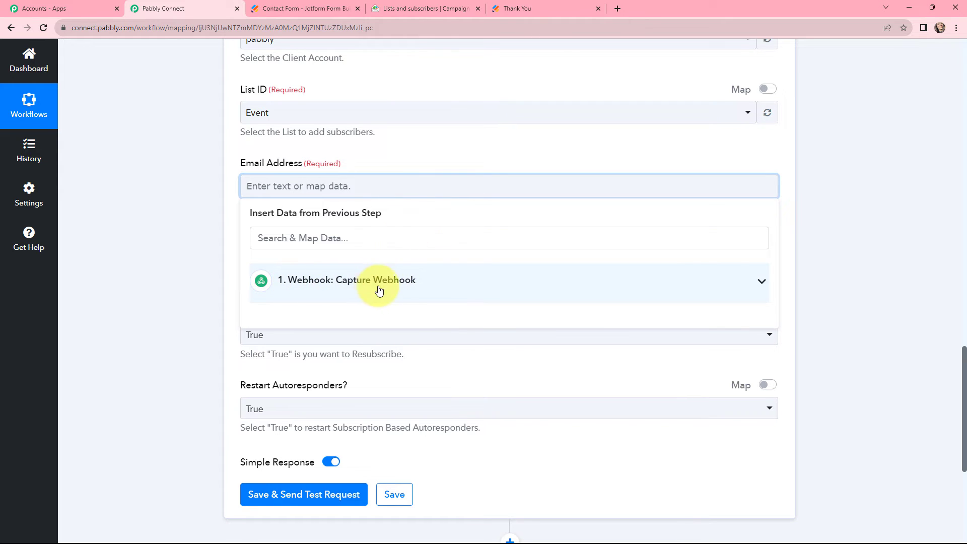
pyautogui.click(406, 285)
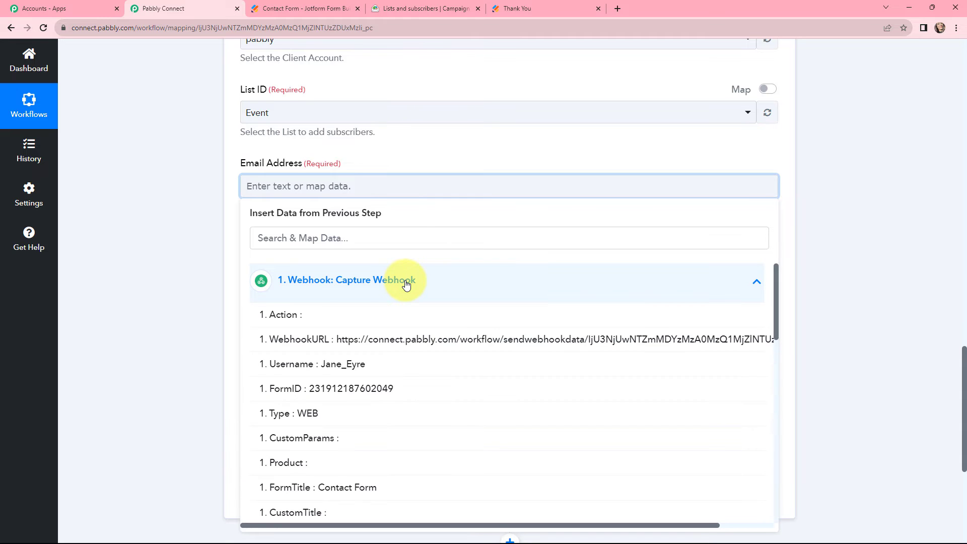
pyautogui.click(403, 242)
pyautogui.write('em')
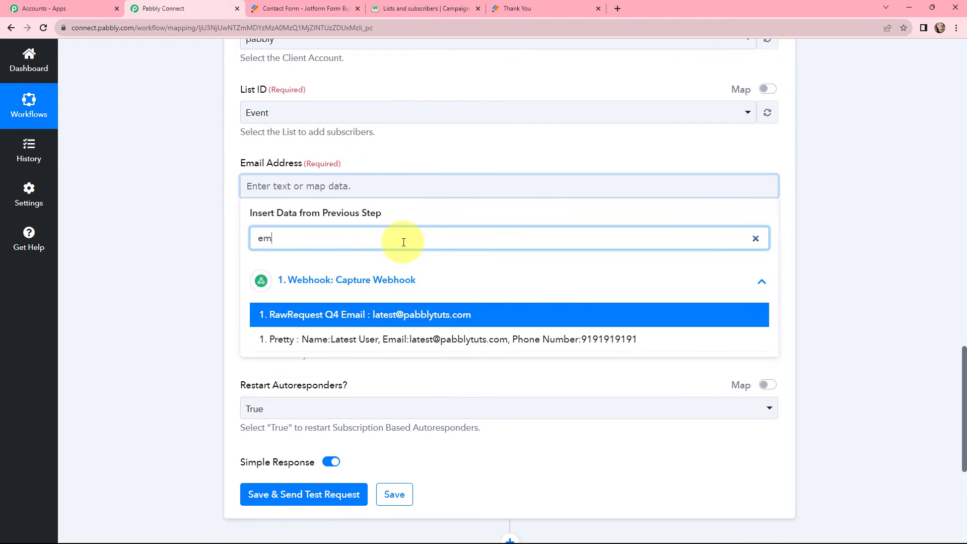
pyautogui.click(390, 314)
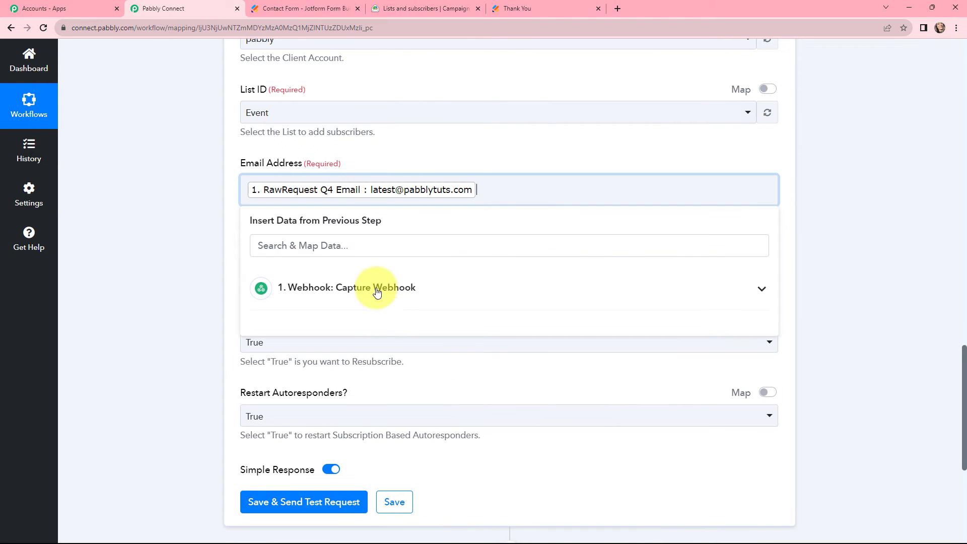
pyautogui.click(409, 155)
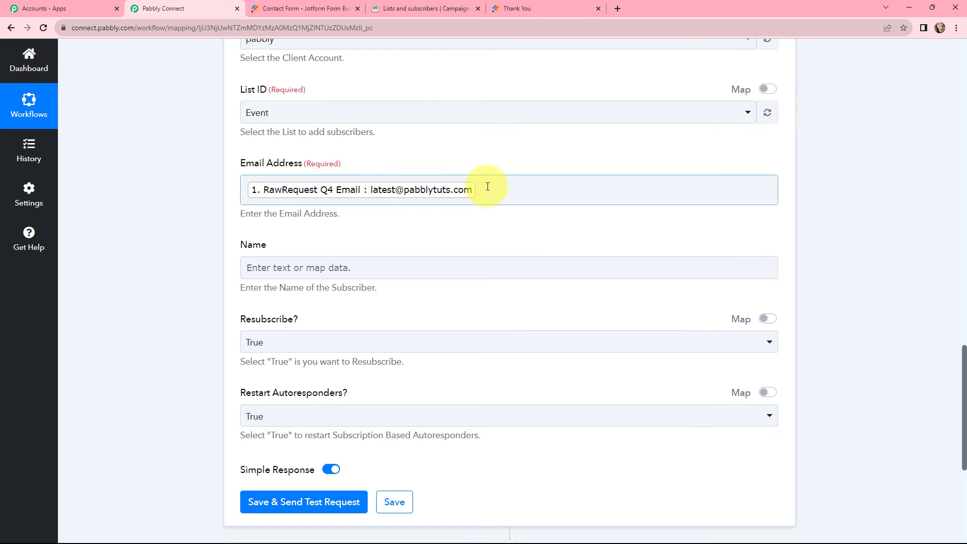
pyautogui.scroll(-1, 426, 218)
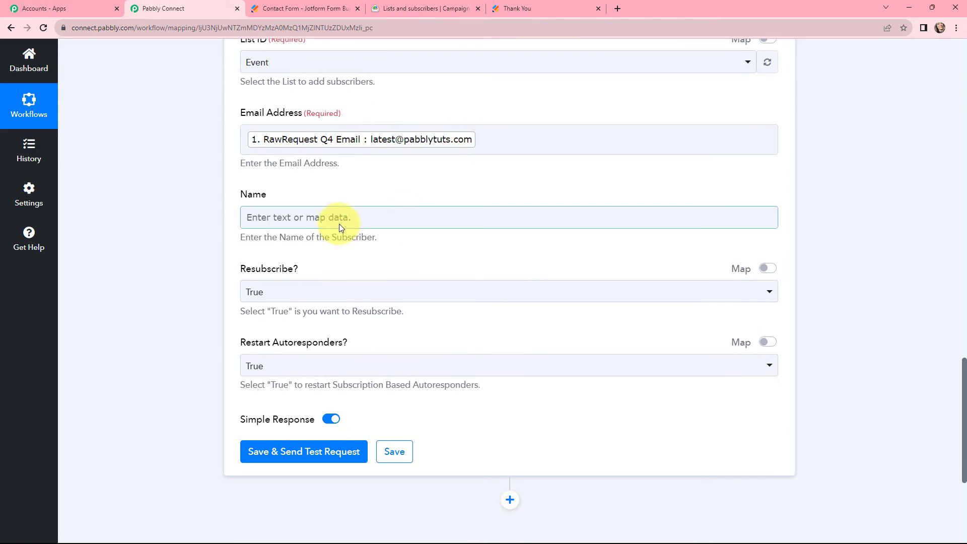
# - Map the subscriber's Name to the RawRequest Q3 Name First and RawRequest Q3 Name Last fields from the captured webhook response
pyautogui.click(311, 219)
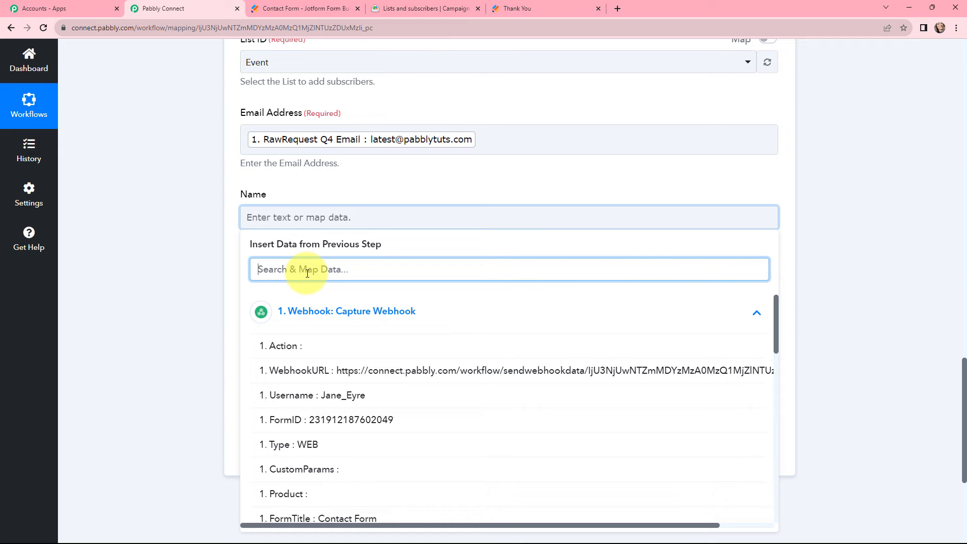
pyautogui.write('firs')
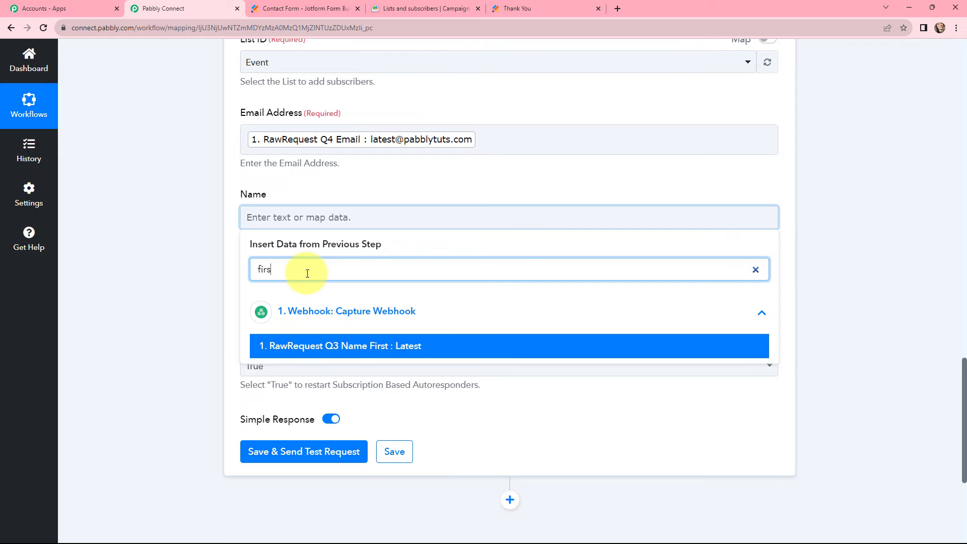
pyautogui.click(371, 346)
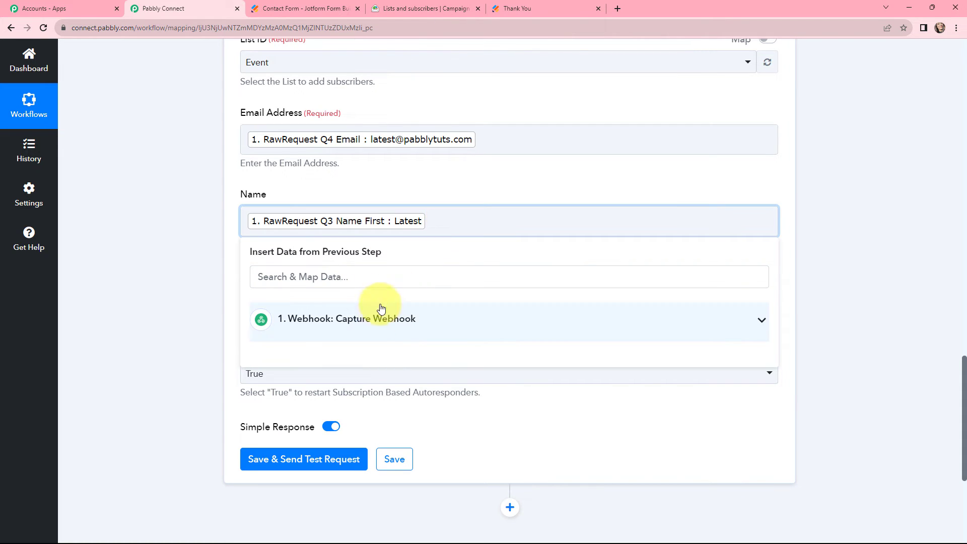
pyautogui.click(367, 319)
pyautogui.click(380, 281)
pyautogui.write('l')
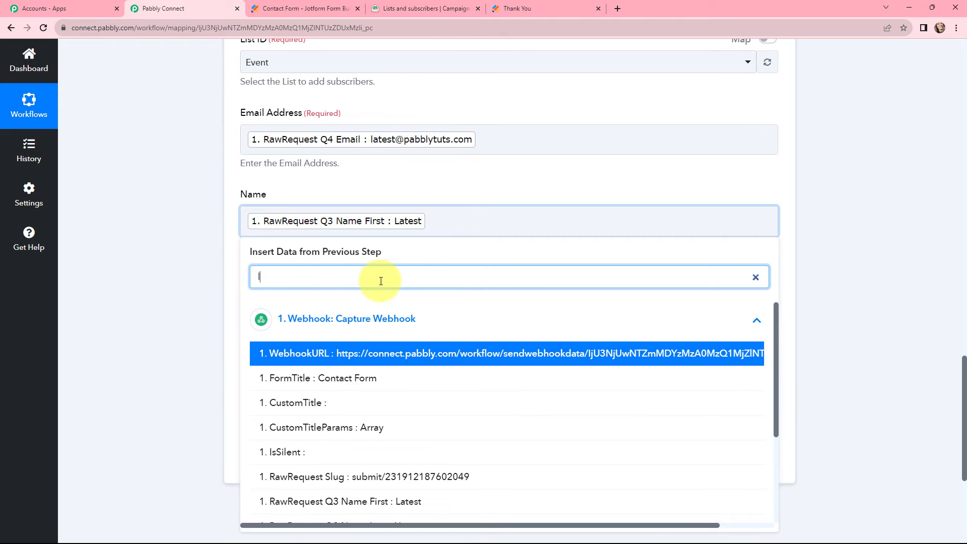
pyautogui.write('as')
pyautogui.click(385, 353)
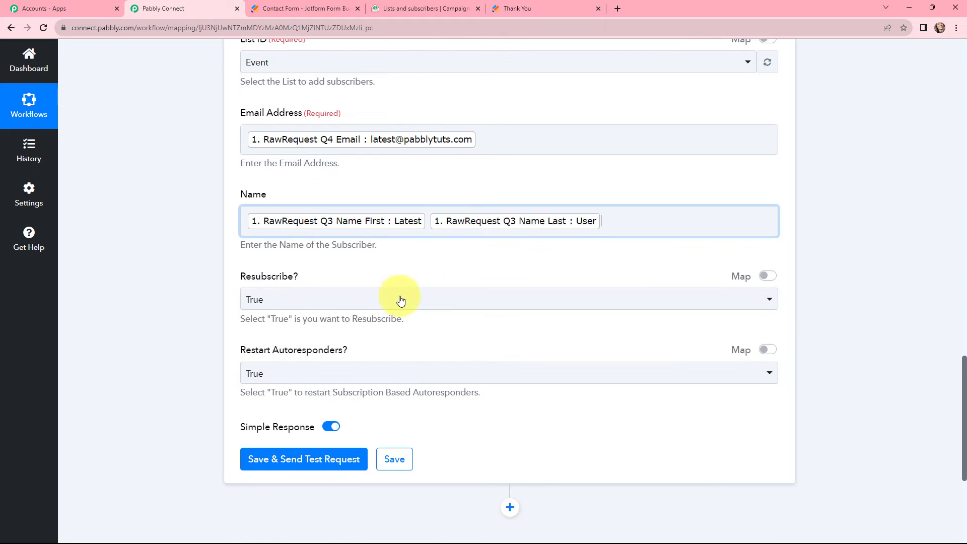
pyautogui.click(412, 185)
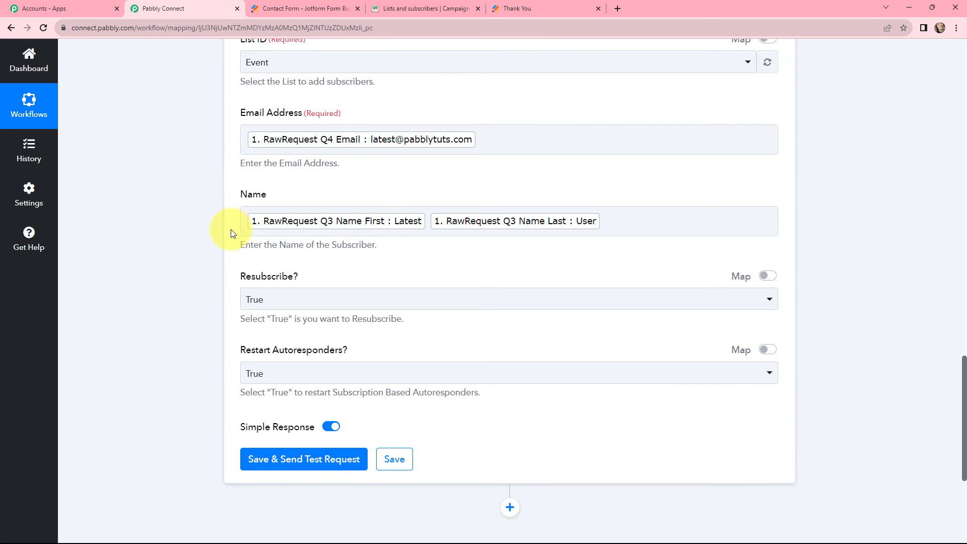
# - Set Resubscribe and Restart Autoresponders to False, and save the Add Subscriber action with a test request
pyautogui.scroll(-1, 232, 184)
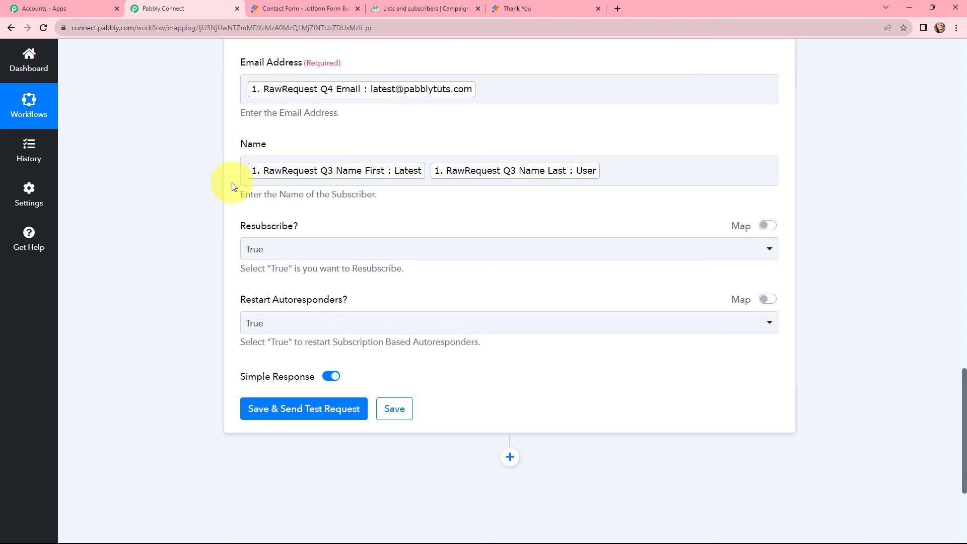
pyautogui.click(232, 185)
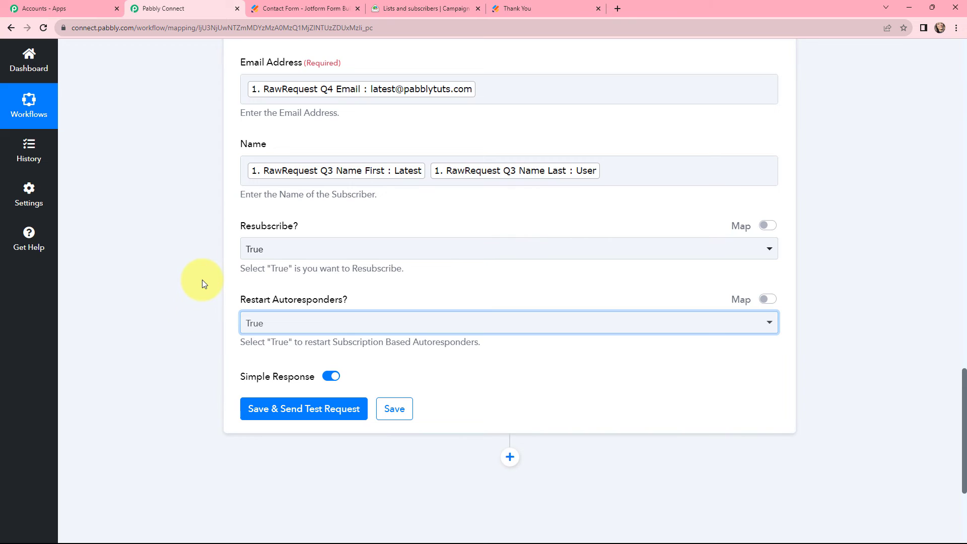
pyautogui.click(275, 253)
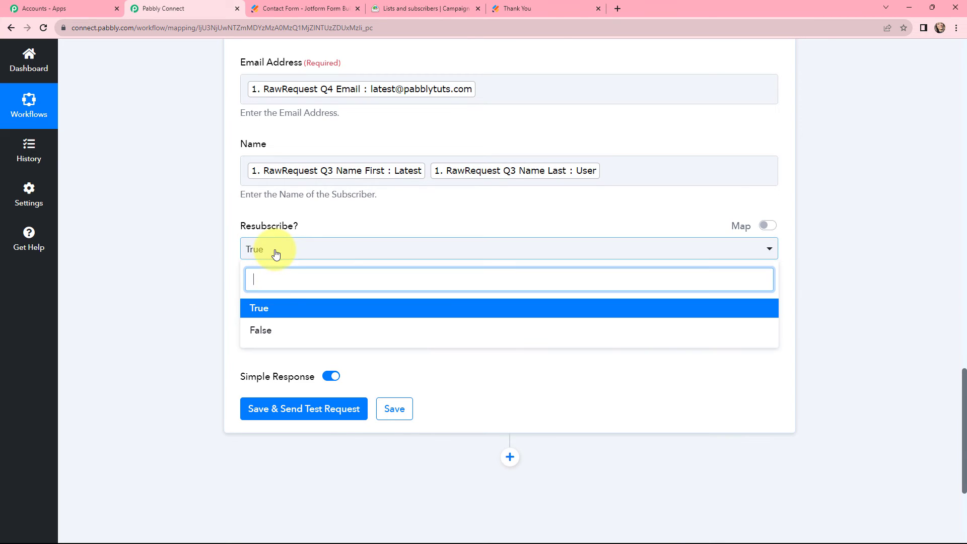
pyautogui.click(272, 327)
pyautogui.click(270, 324)
pyautogui.click(267, 404)
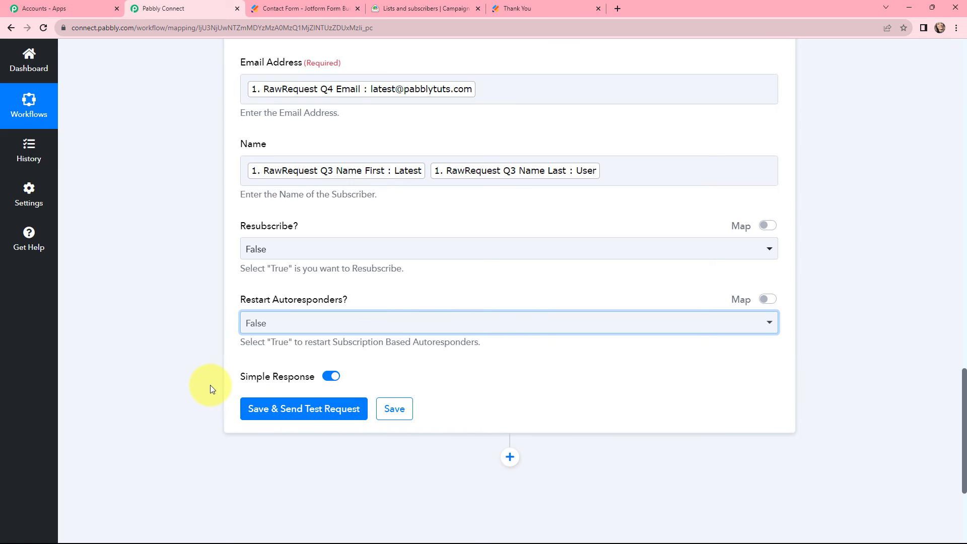
pyautogui.click(278, 420)
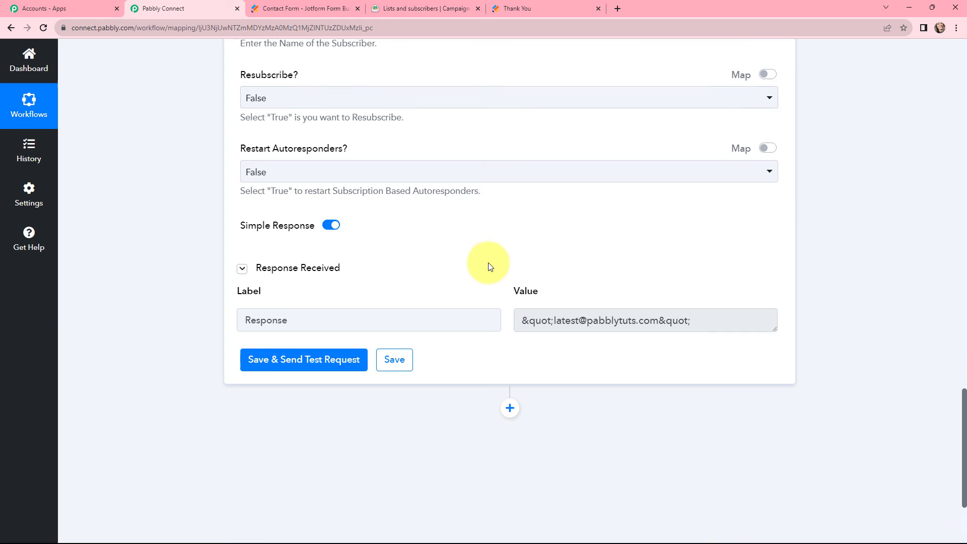
pyautogui.scroll(1, 544, 282)
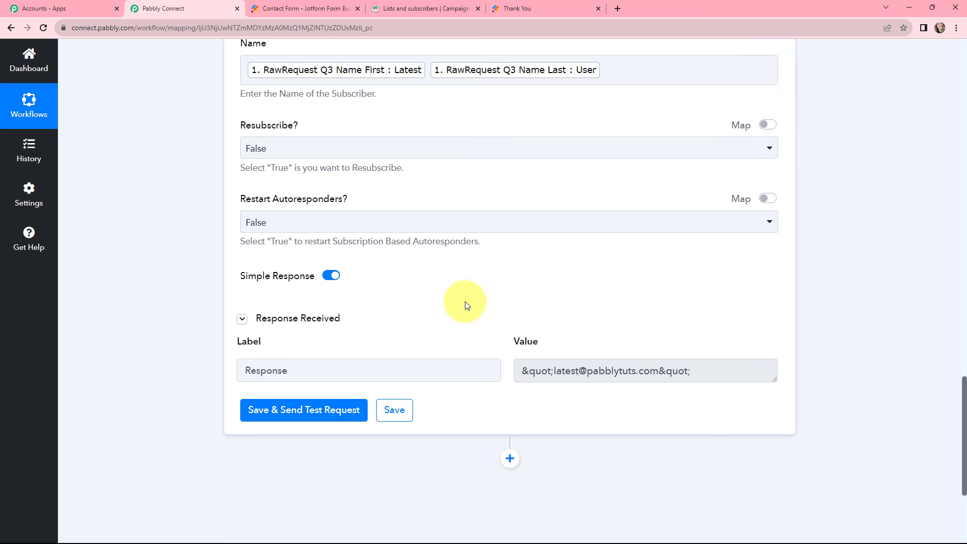
# - Switch to Campaign Monitor to check the Event list's active subscribers, and return to the Pabbly Connect workflow
pyautogui.click(395, 4)
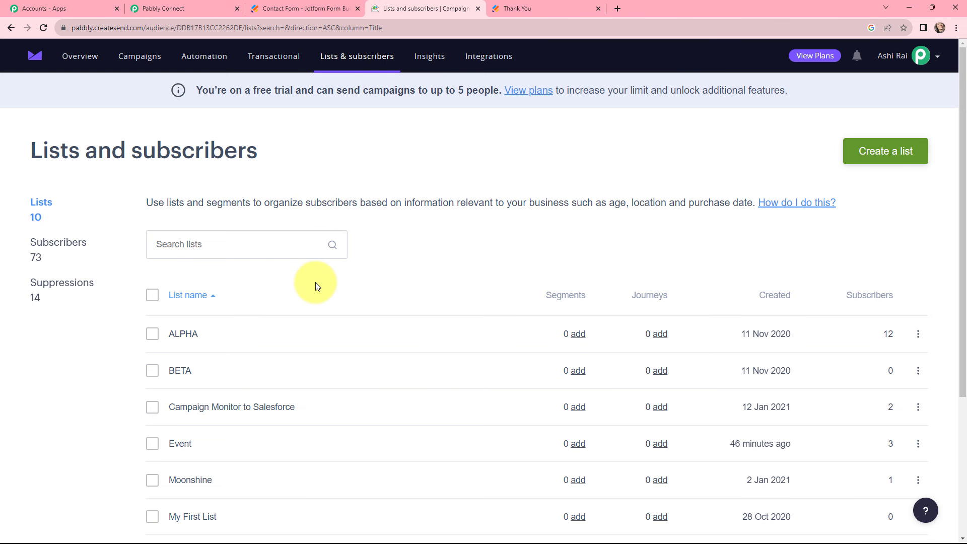
pyautogui.scroll(-1, 282, 322)
pyautogui.click(183, 394)
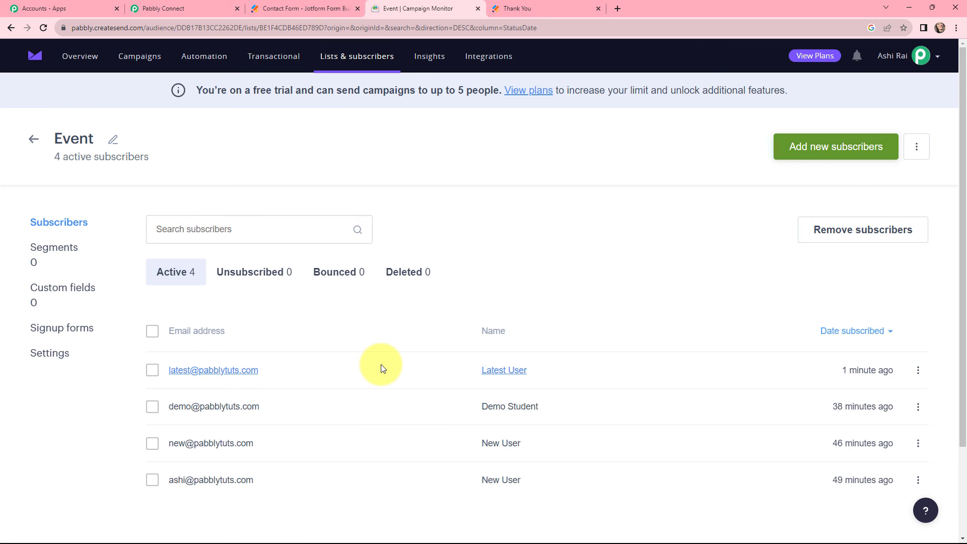
pyautogui.click(166, 8)
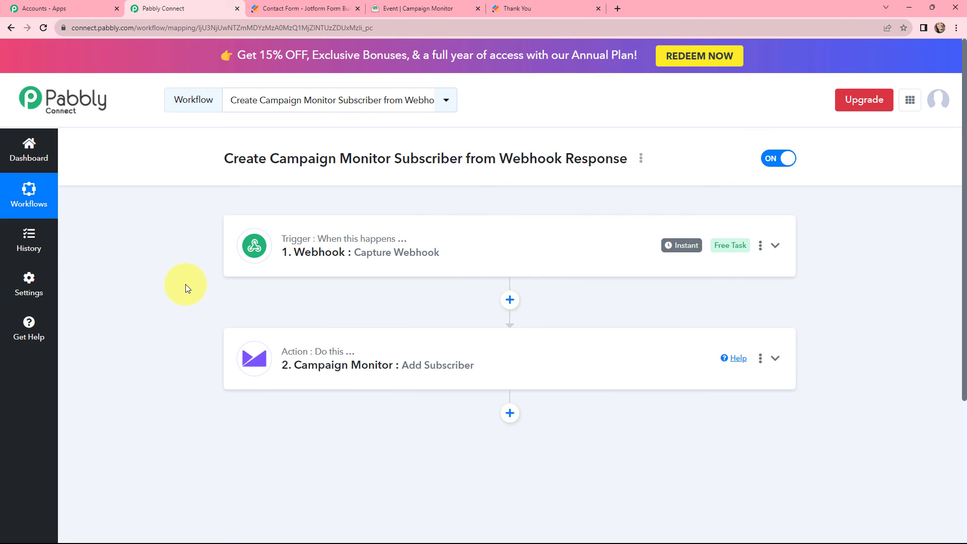